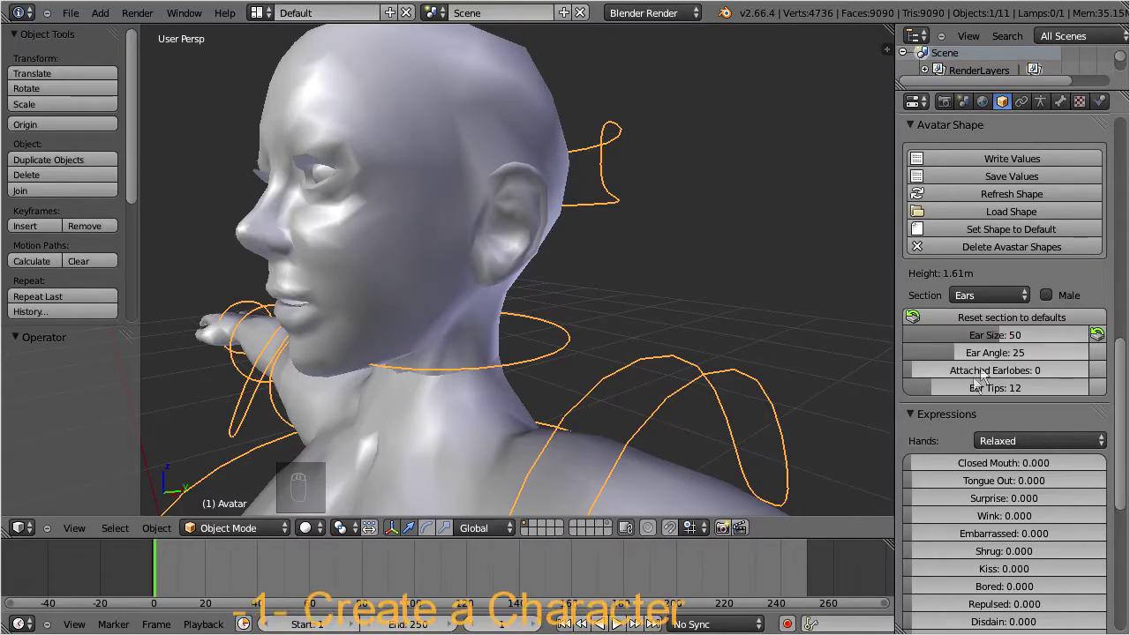
Lengthen the avatar's ear tips and export the selected body meshes to Collada (Avastar) format.
{"action": "left_click_drag", "start_coordinate": [930, 393], "coordinate": [1062, 390]}
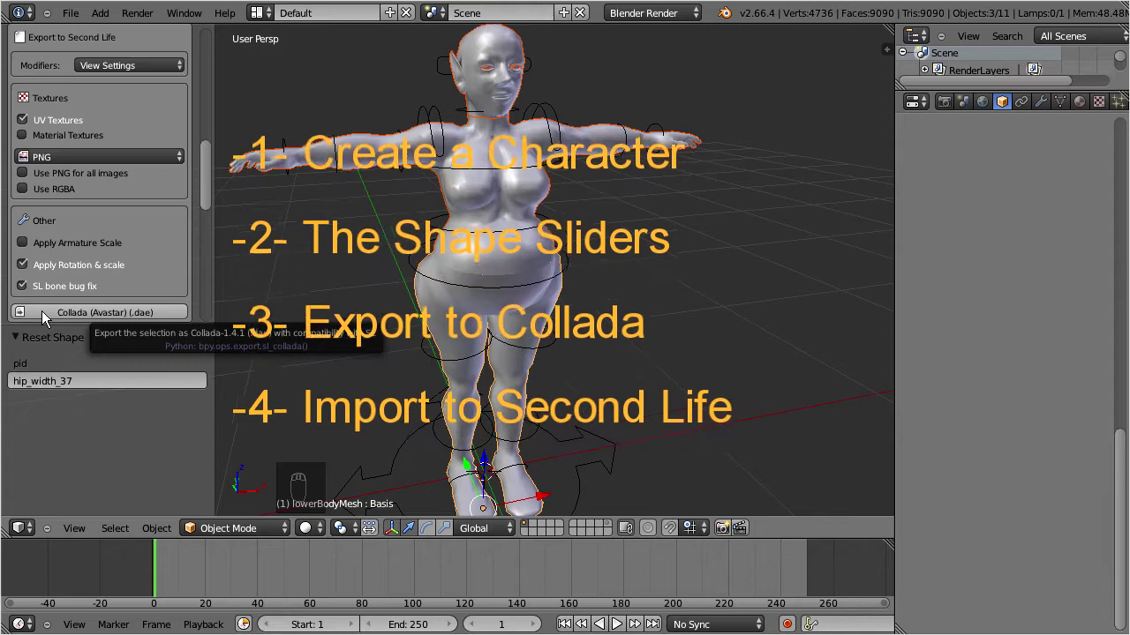
{"action": "left_click", "coordinate": [41, 313]}
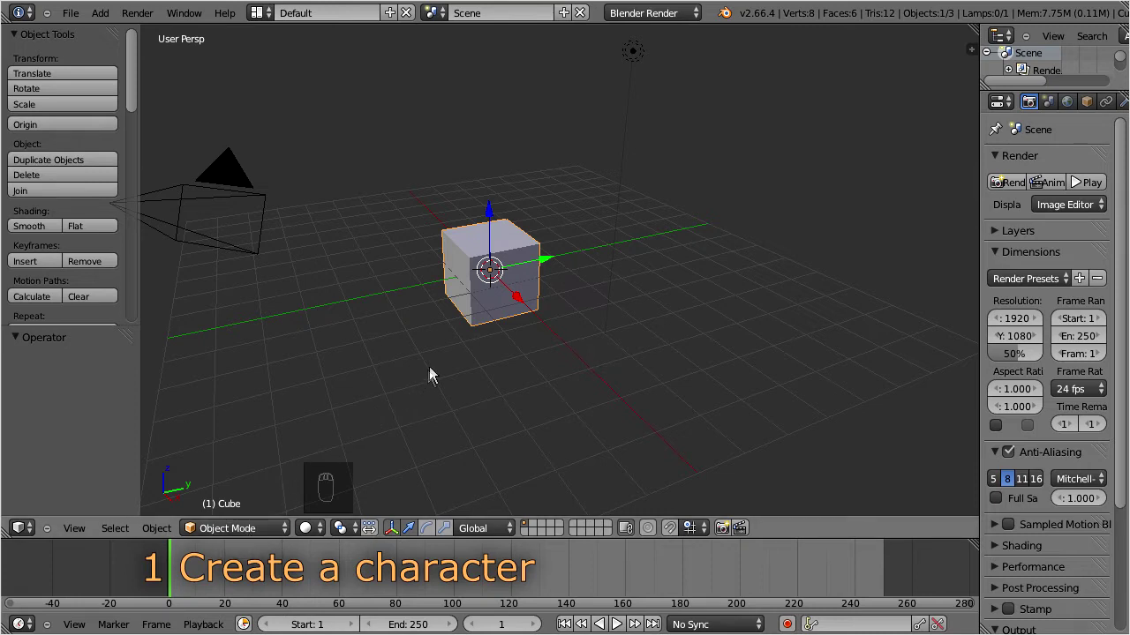
Delete the default cube and add an Avastar character to the scene.
{"action": "key", "text": "Delete"}
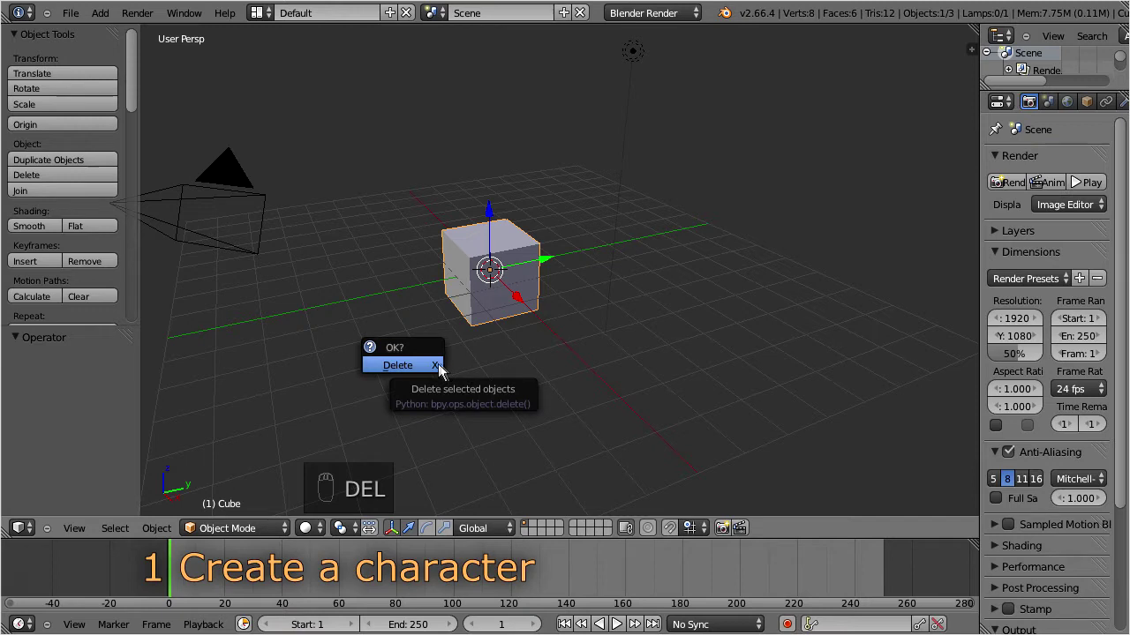
{"action": "left_click", "coordinate": [436, 365]}
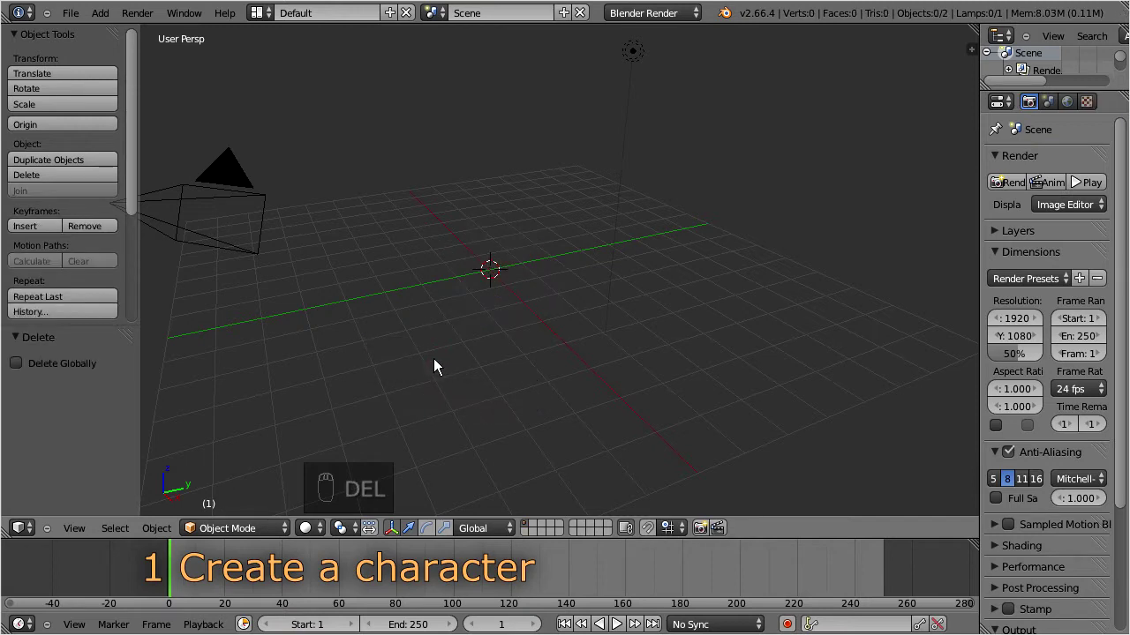
{"action": "left_click", "coordinate": [100, 13]}
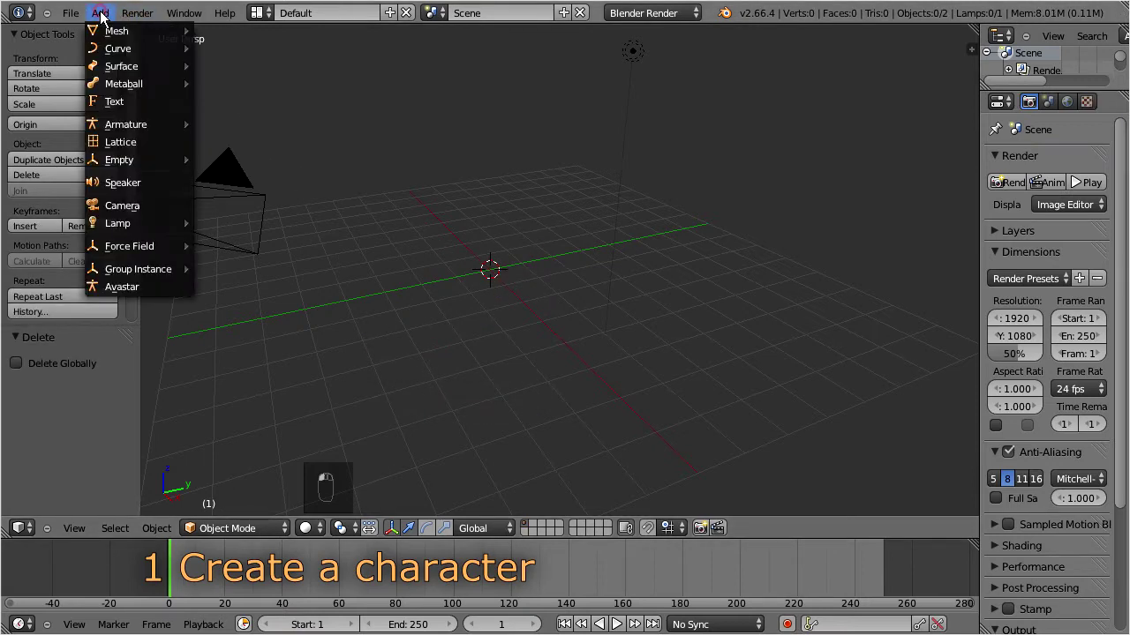
{"action": "left_click", "coordinate": [158, 287]}
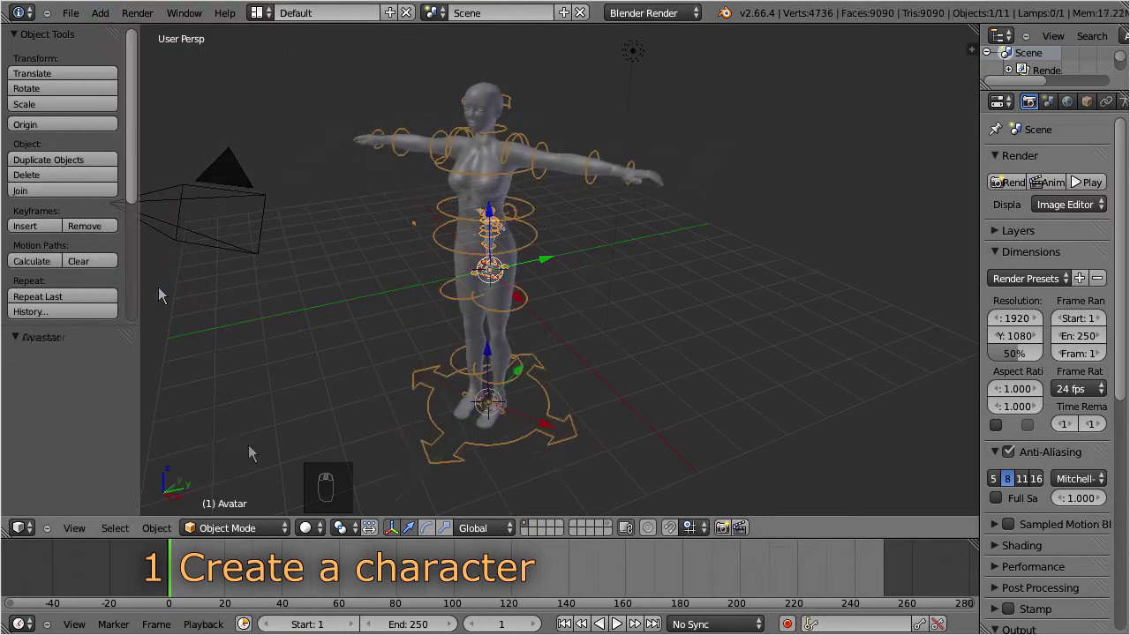
Inspect the new character's head mesh up close and its whole body from several angles.
{"action": "middle_click_drag", "start_coordinate": [248, 445], "coordinate": [532, 336]}
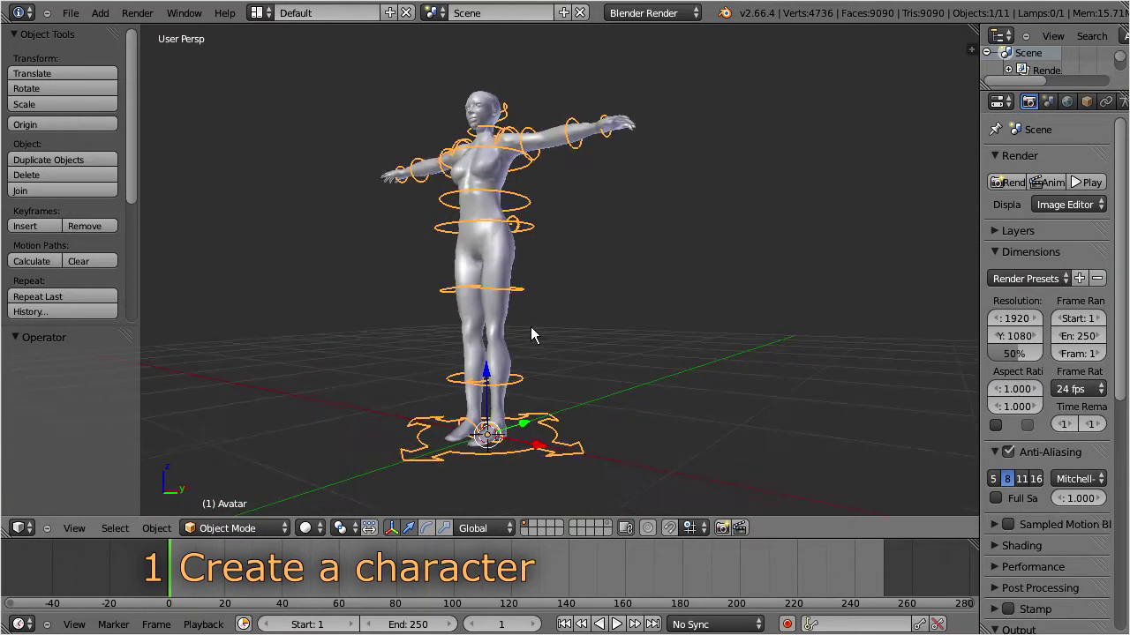
{"action": "right_click", "coordinate": [490, 99]}
{"action": "key", "text": "KP_Decimal"}
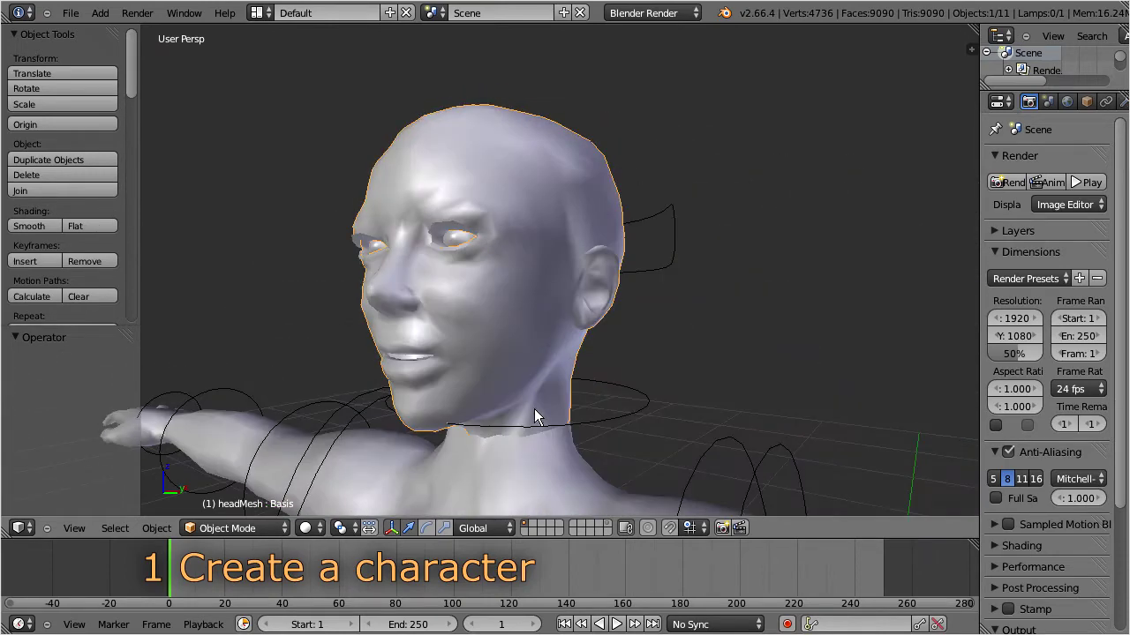
{"action": "middle_click_drag", "start_coordinate": [516, 505], "coordinate": [635, 338]}
{"action": "key", "text": "Home"}
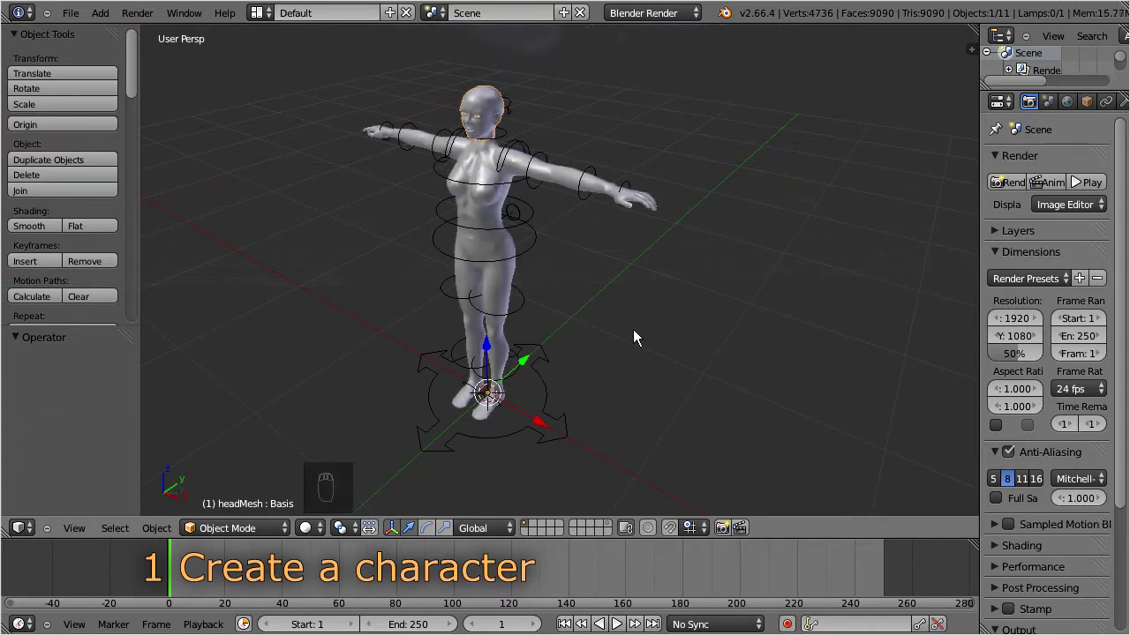
{"action": "middle_click_drag", "start_coordinate": [635, 334], "coordinate": [698, 337]}
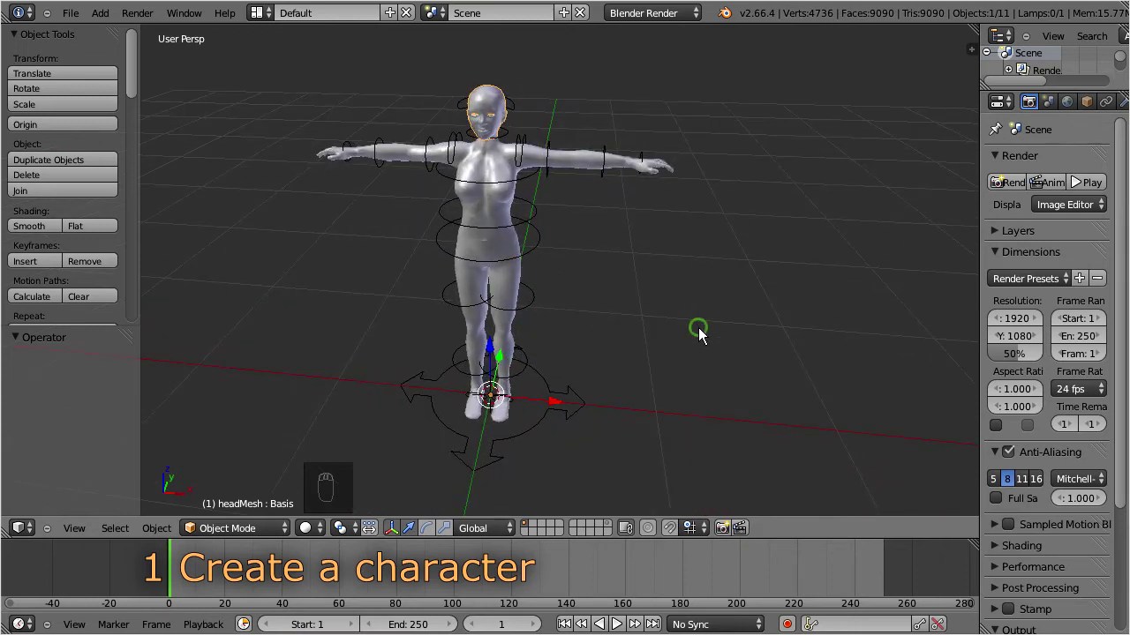
Select the character's armature and show its Avatar Shape settings in a widened properties area.
{"action": "right_click", "coordinate": [584, 405]}
{"action": "scroll", "coordinate": [575, 379], "scroll_direction": "up", "scroll_amount": 3}
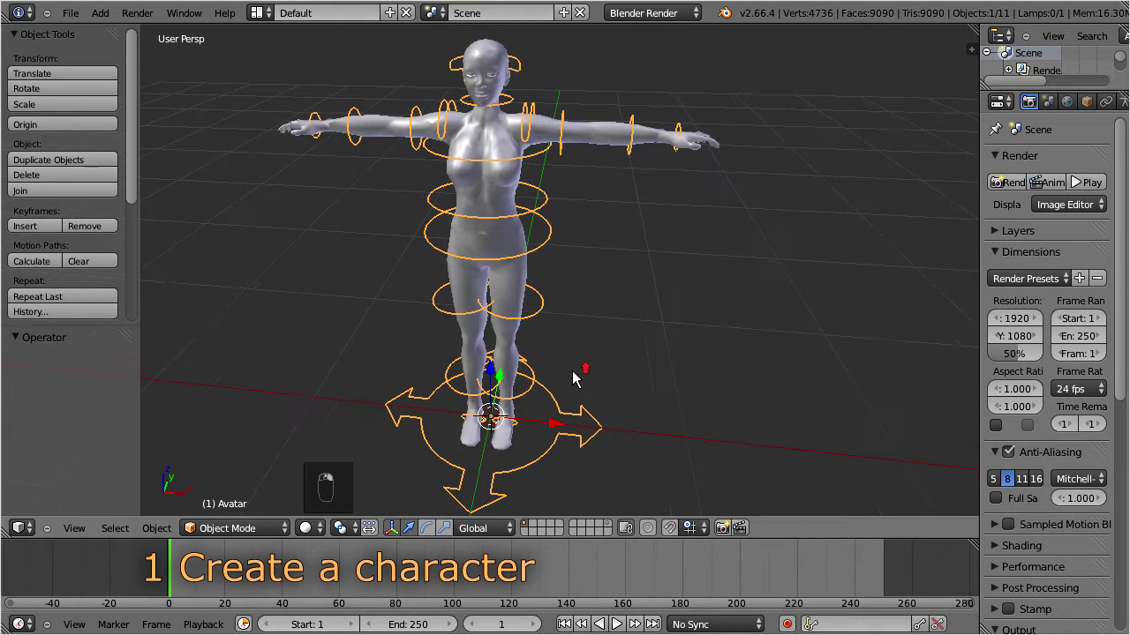
{"action": "middle_click_drag", "start_coordinate": [567, 247], "coordinate": [529, 250]}
{"action": "scroll", "coordinate": [532, 209], "scroll_direction": "down", "scroll_amount": 2}
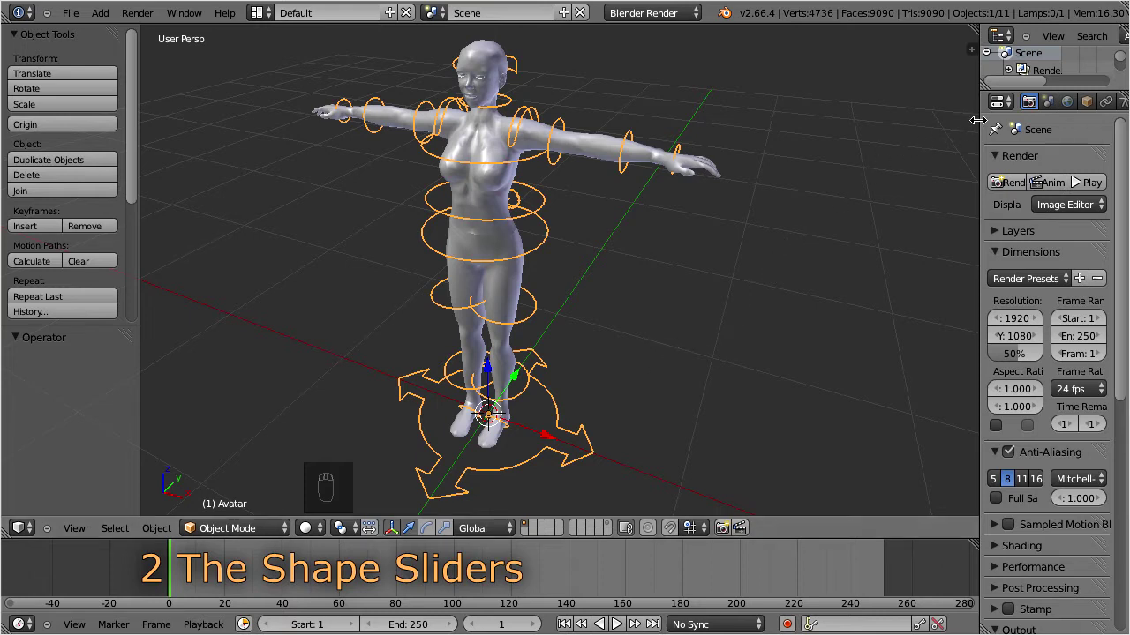
{"action": "left_click_drag", "start_coordinate": [977, 119], "coordinate": [893, 122]}
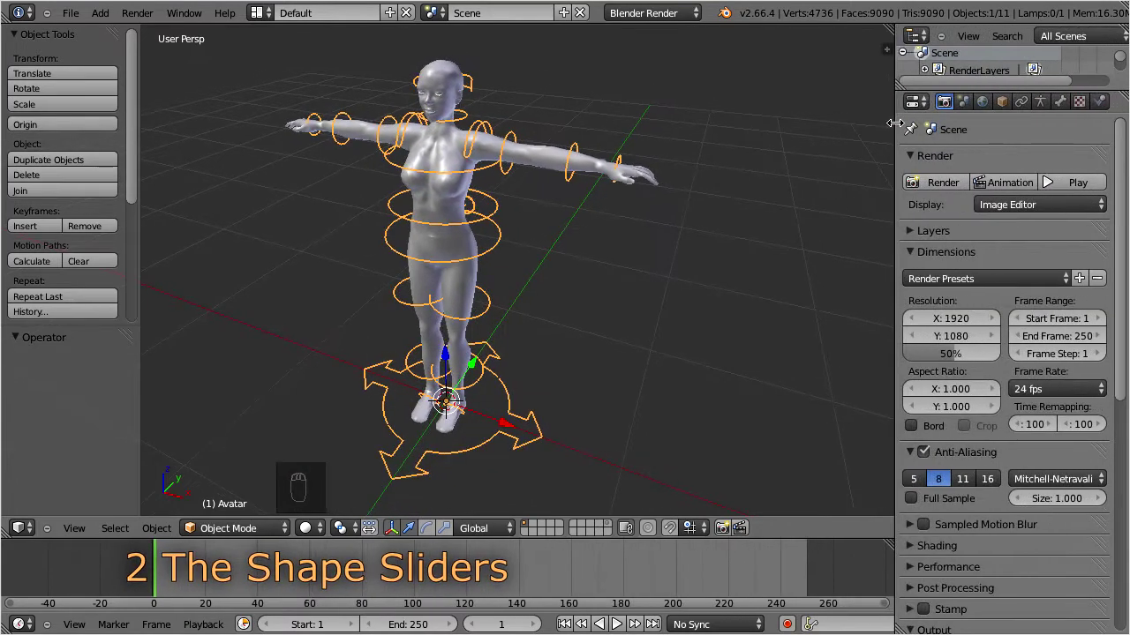
{"action": "left_click", "coordinate": [1003, 102]}
{"action": "left_click_drag", "start_coordinate": [1117, 133], "coordinate": [1102, 360]}
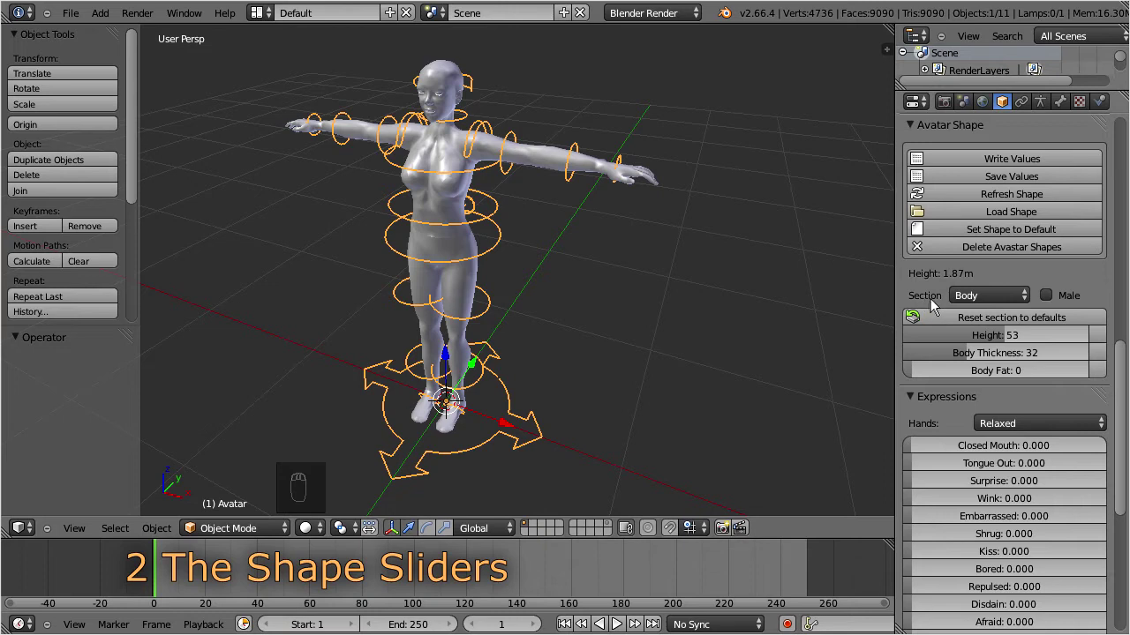
Choose the Body section of the avatar shape and try the Male option, switching it back off.
{"action": "left_click", "coordinate": [1023, 294]}
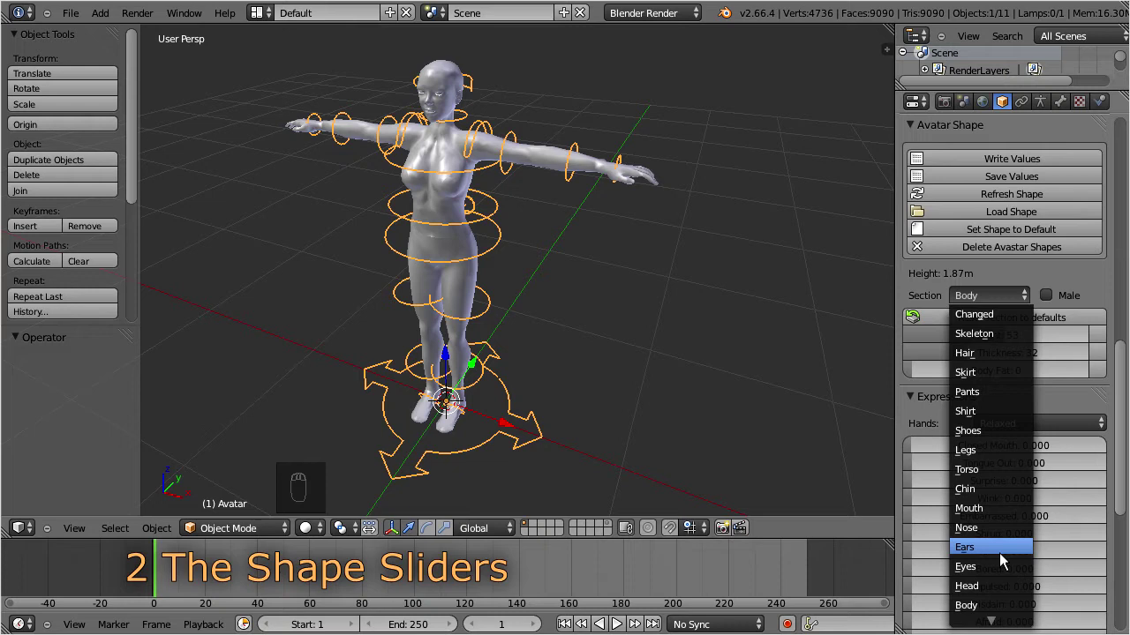
{"action": "left_click", "coordinate": [1000, 610]}
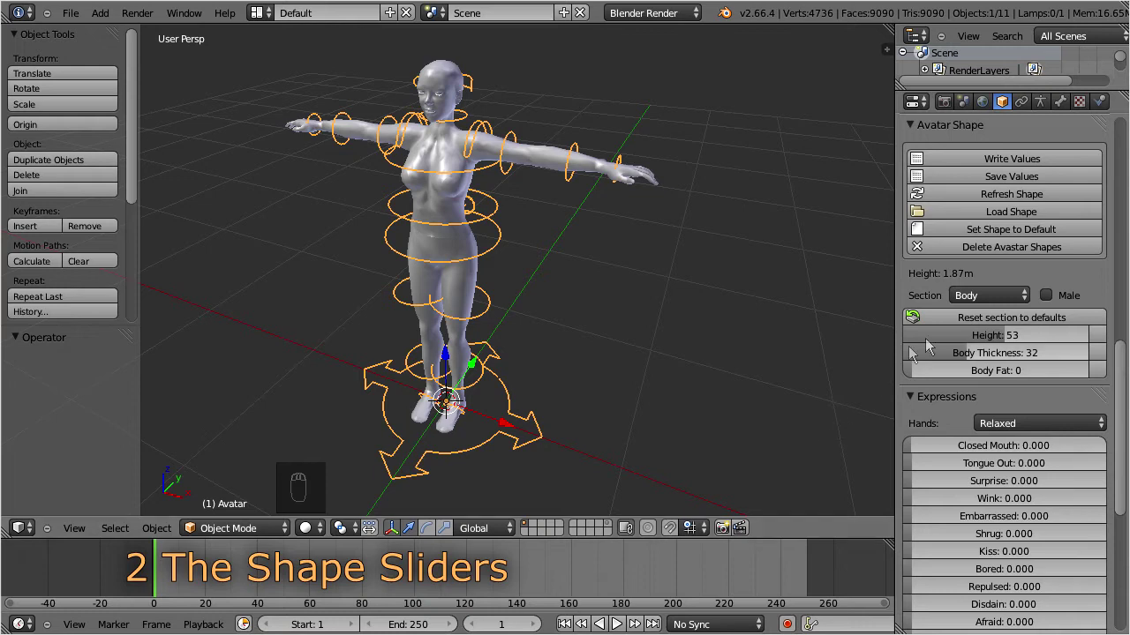
{"action": "left_click", "coordinate": [1045, 294]}
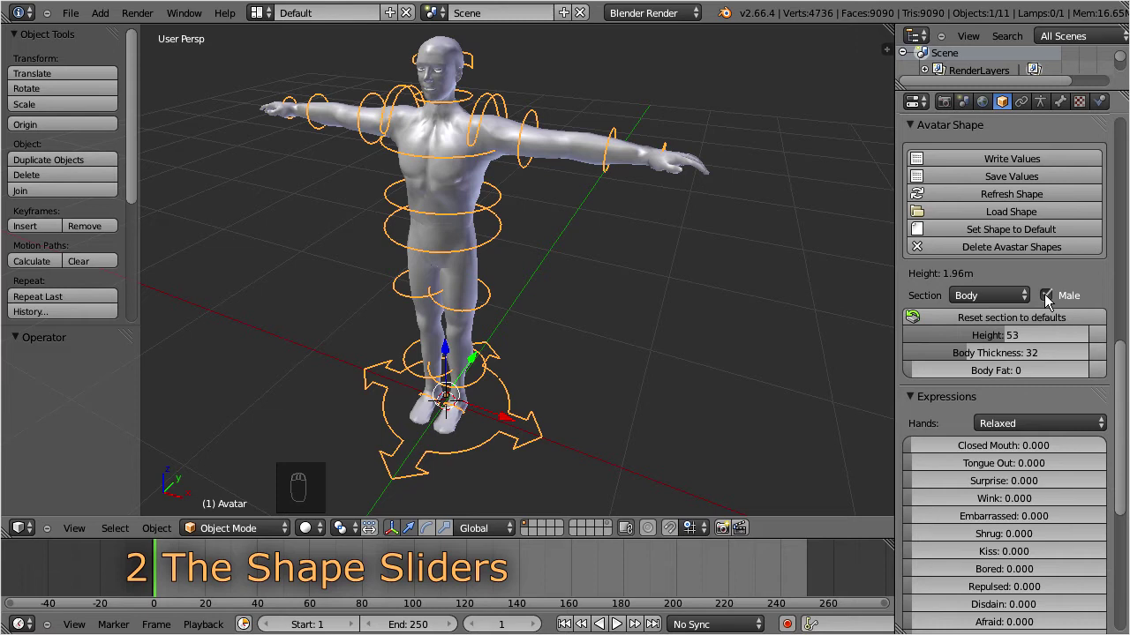
{"action": "left_click", "coordinate": [1045, 295]}
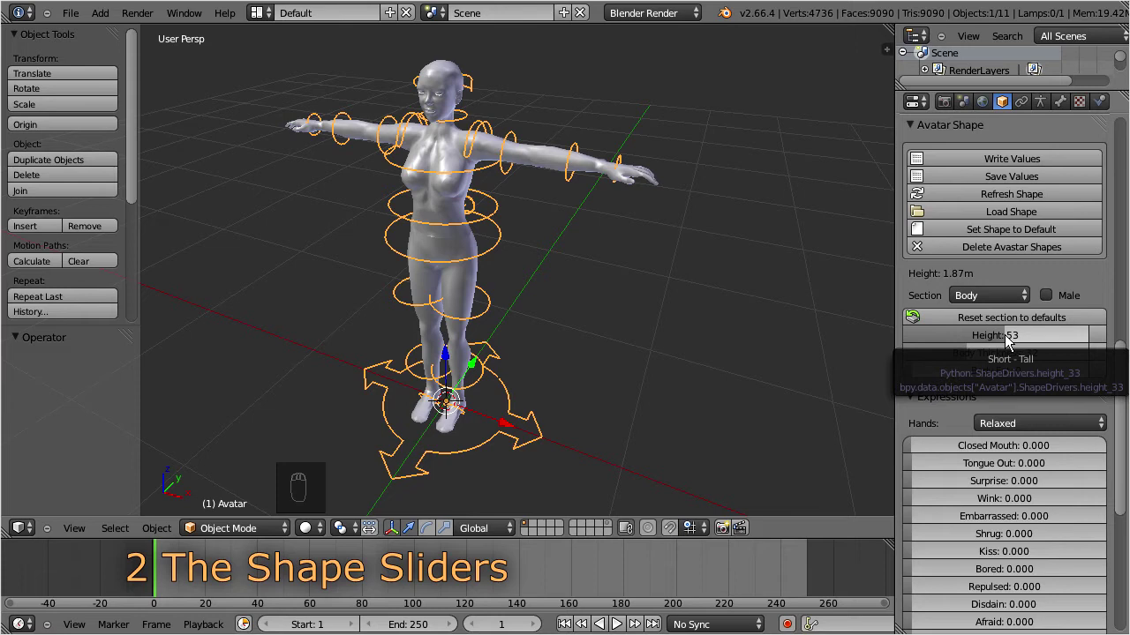
Set the avatar's Height to 0 and its Body Thickness to 62.
{"action": "left_click_drag", "start_coordinate": [1006, 338], "coordinate": [870, 344]}
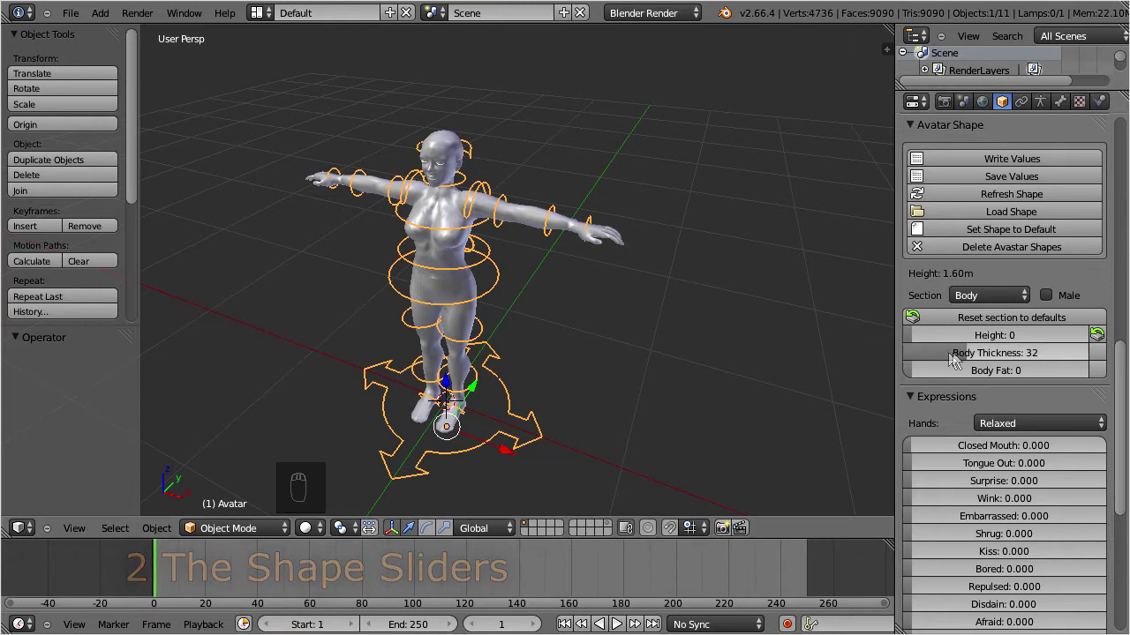
{"action": "left_click_drag", "start_coordinate": [956, 356], "coordinate": [1018, 355]}
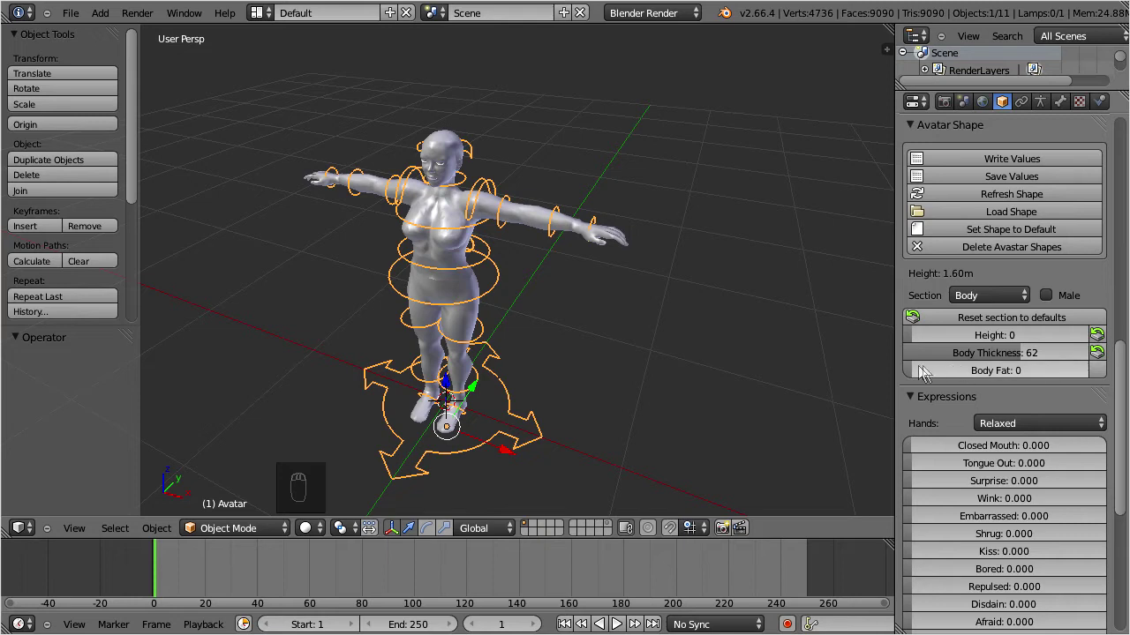
Try Body Fat at 43 and reset it, and try restoring the section and whole shape to defaults before undoing that.
{"action": "left_click_drag", "start_coordinate": [917, 372], "coordinate": [988, 374]}
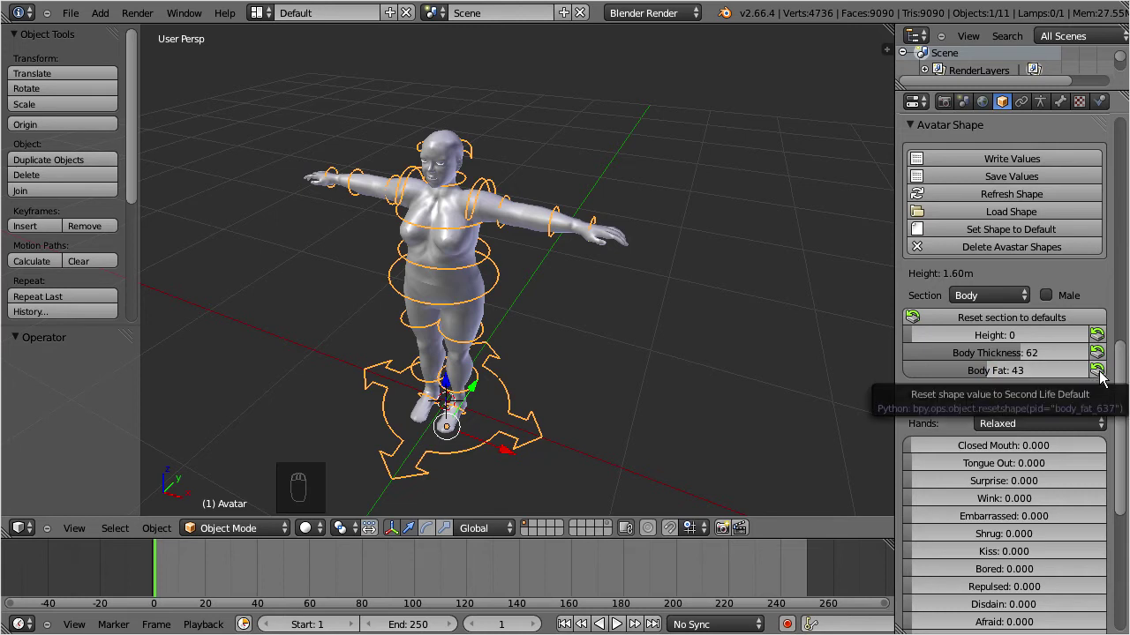
{"action": "left_click", "coordinate": [1098, 372]}
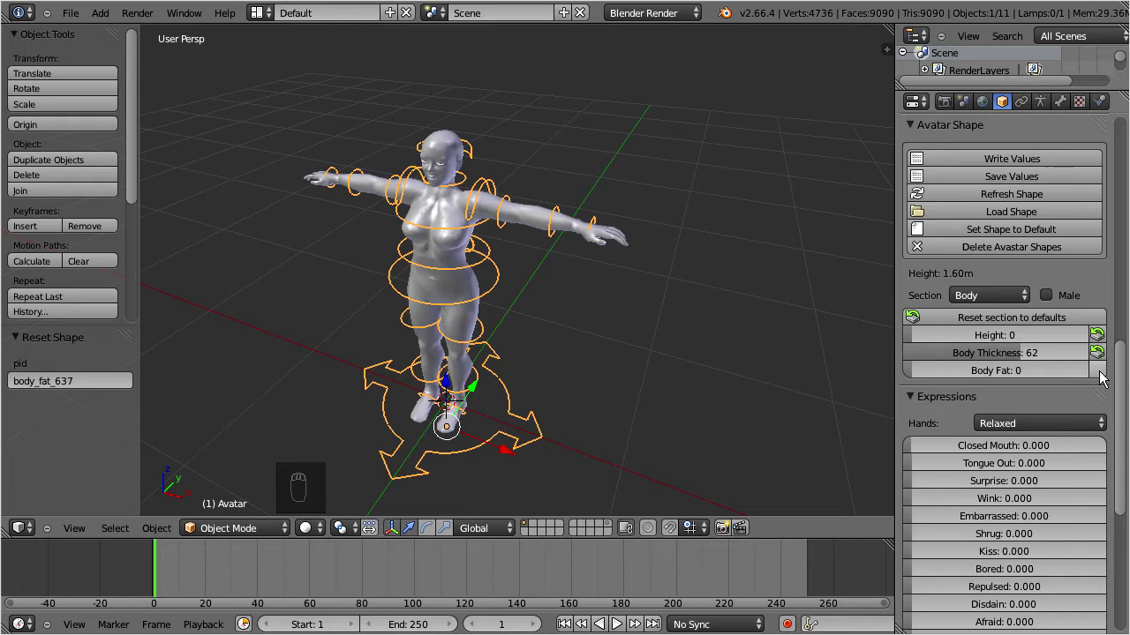
{"action": "left_click", "coordinate": [940, 315]}
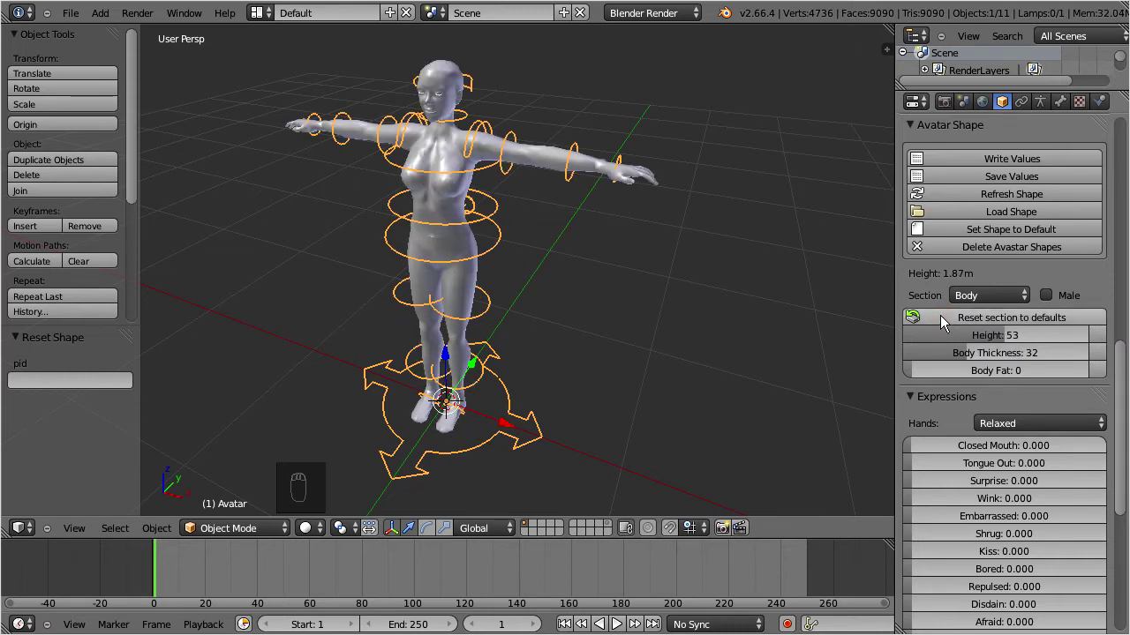
{"action": "left_click", "coordinate": [943, 227]}
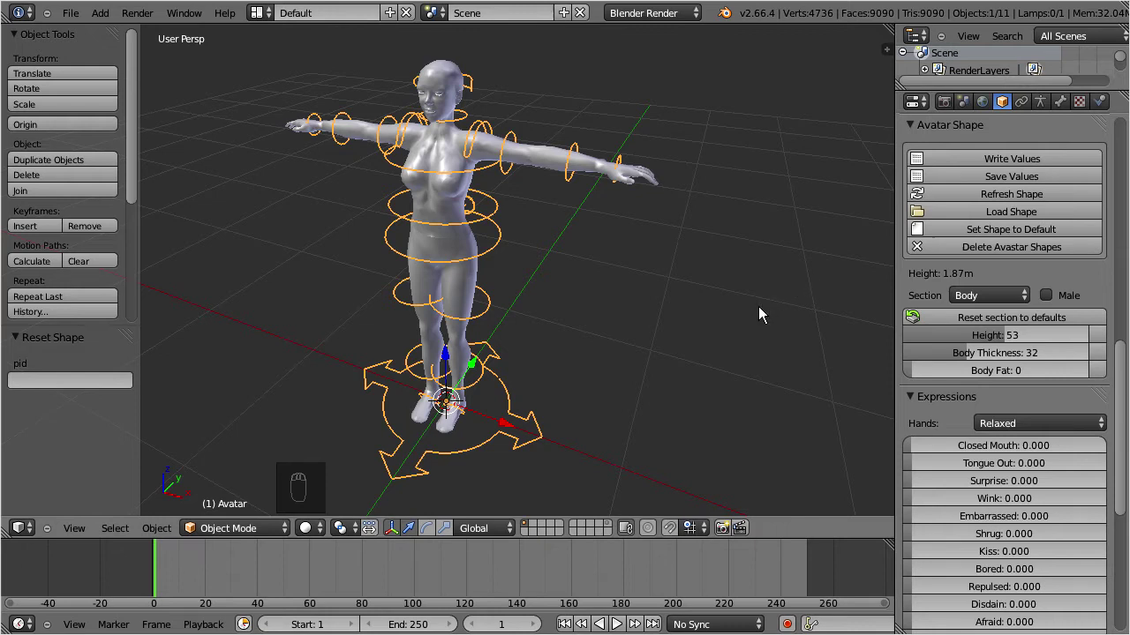
{"action": "key", "text": "ctrl+z"}
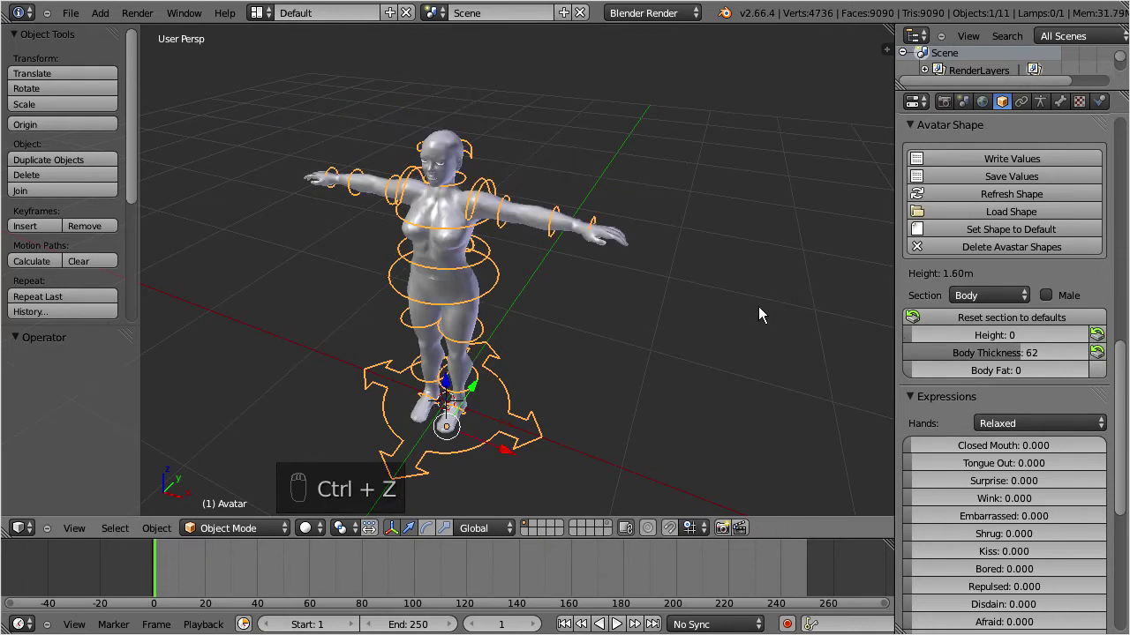
Set the Head Size to 72 in the Head section of the avatar shape.
{"action": "left_click", "coordinate": [1024, 296]}
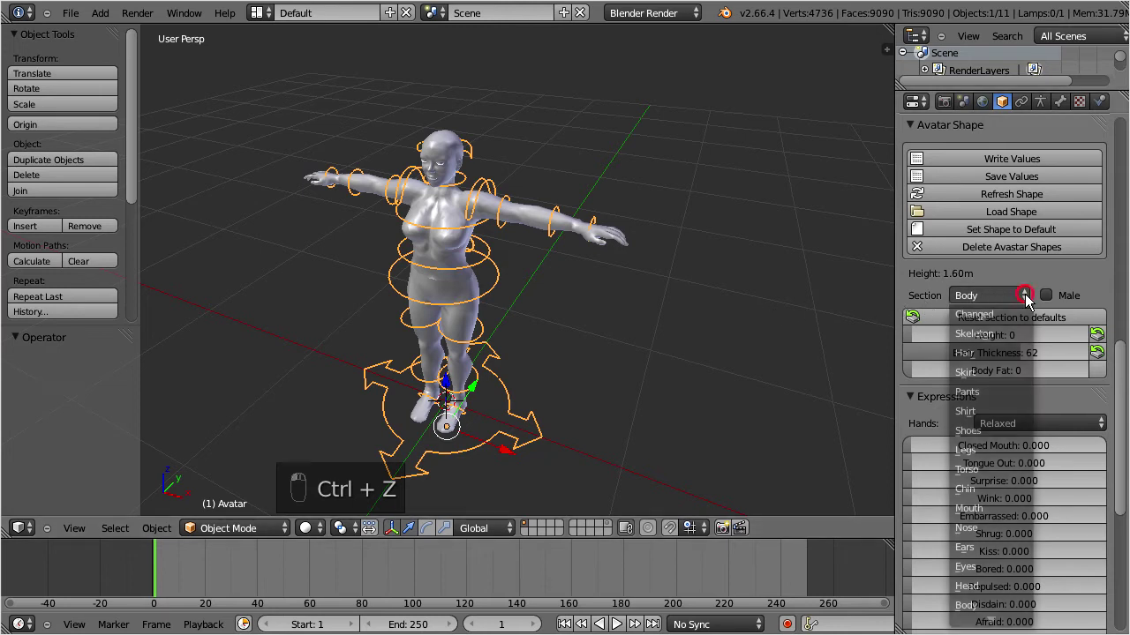
{"action": "left_click", "coordinate": [988, 587]}
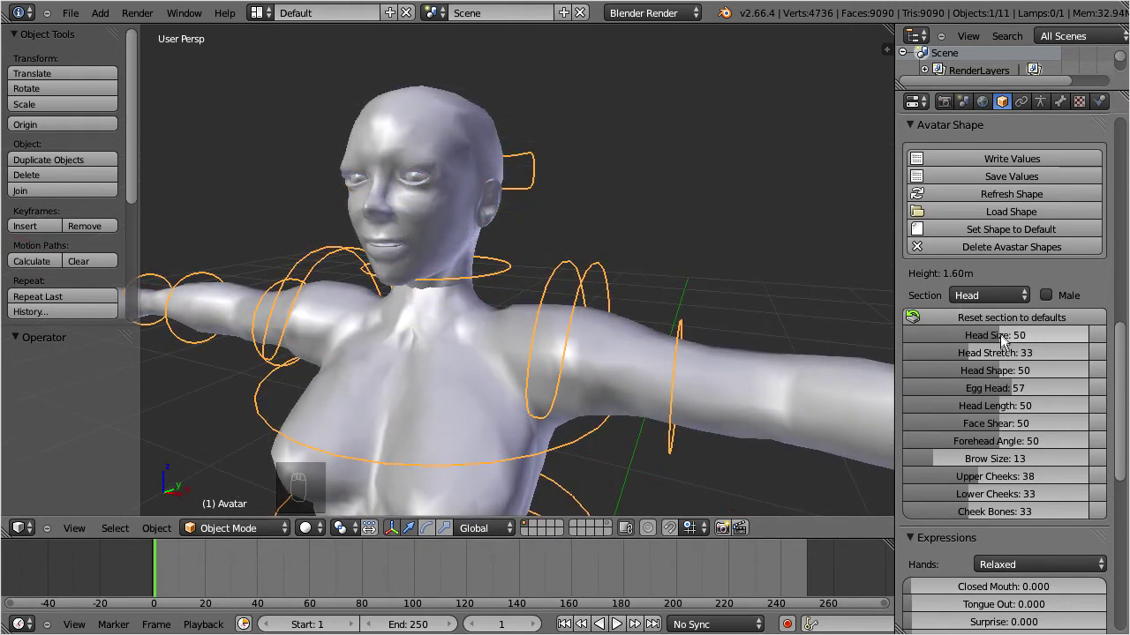
{"action": "left_click_drag", "start_coordinate": [1001, 337], "coordinate": [1041, 339]}
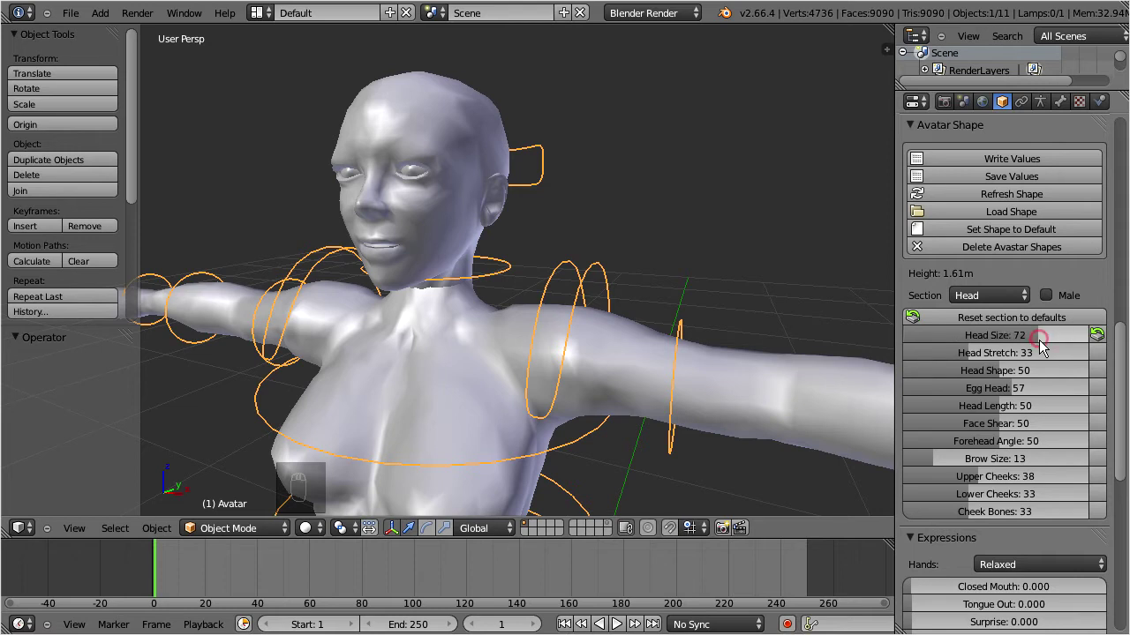
Give the avatar larger, pointed ears by setting Ear Size to 50 and Ear Tips to 86 in the Ears section.
{"action": "left_click", "coordinate": [1024, 295]}
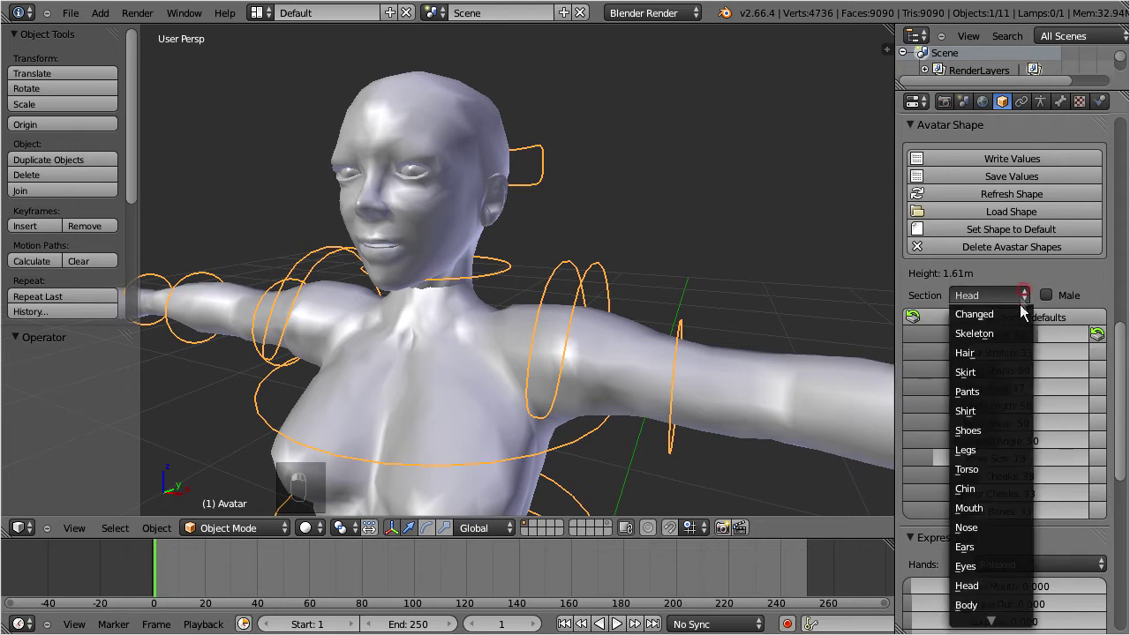
{"action": "left_click", "coordinate": [1000, 547]}
{"action": "left_click_drag", "start_coordinate": [947, 337], "coordinate": [1001, 345]}
{"action": "left_click_drag", "start_coordinate": [928, 389], "coordinate": [1062, 390]}
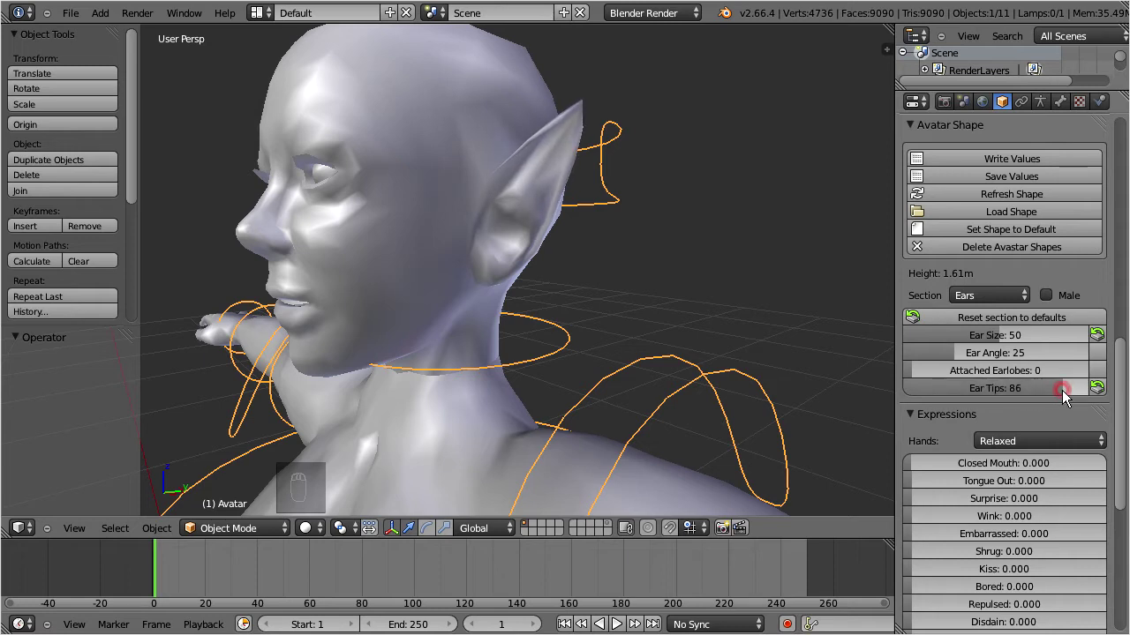
Enlarge the avatar's nose considerably with Nose Size in the Nose section.
{"action": "left_click", "coordinate": [1009, 294]}
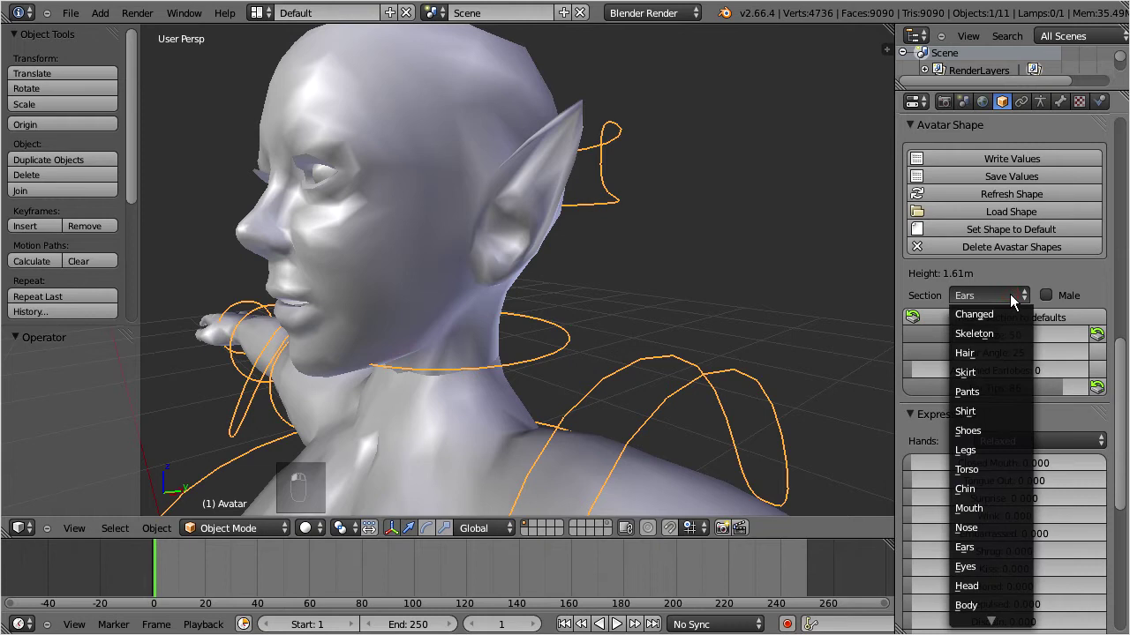
{"action": "left_click", "coordinate": [989, 527]}
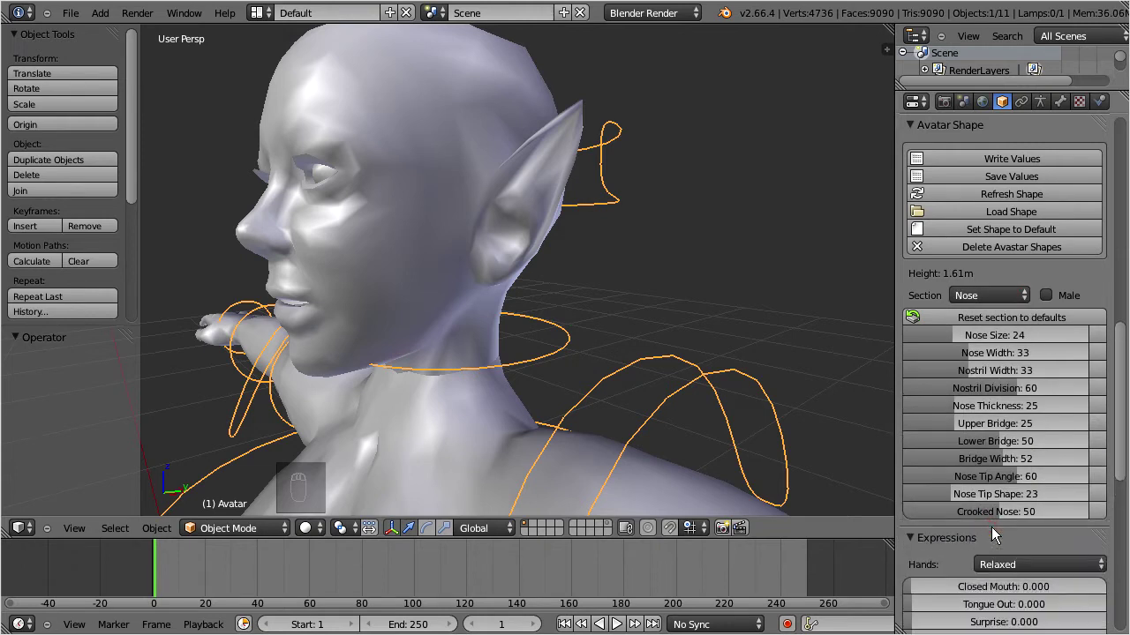
{"action": "left_click_drag", "start_coordinate": [953, 336], "coordinate": [1070, 336]}
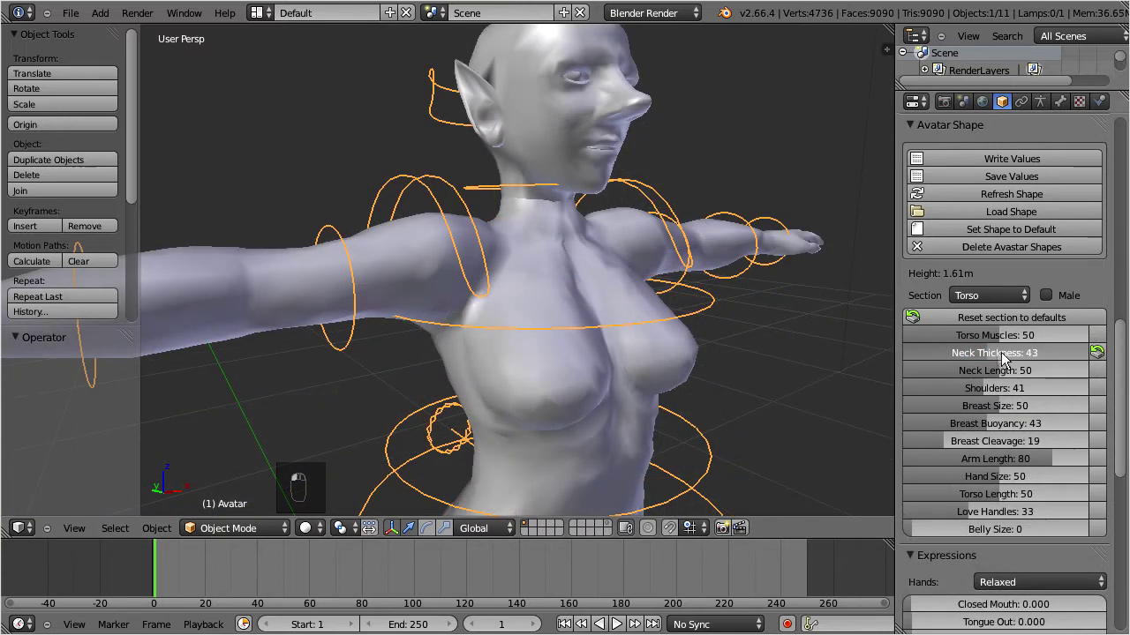
In the Torso section, set Neck Thickness to 73, Arm Length to 49 and Torso Length to 37.
{"action": "left_click_drag", "start_coordinate": [1002, 352], "coordinate": [1038, 357]}
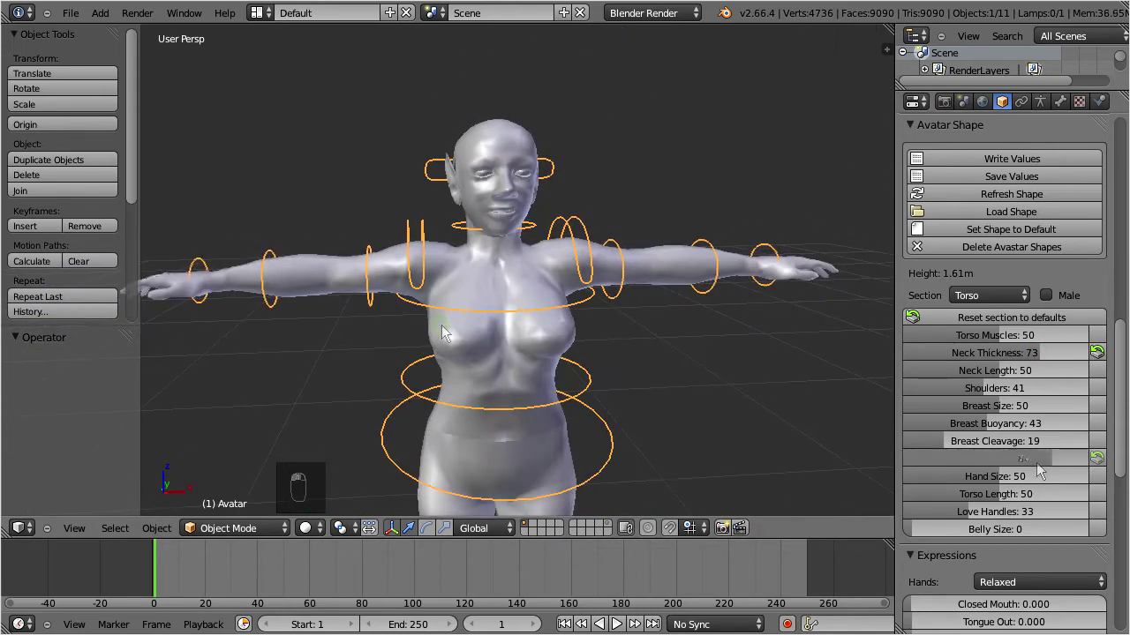
{"action": "left_click_drag", "start_coordinate": [1045, 459], "coordinate": [974, 502]}
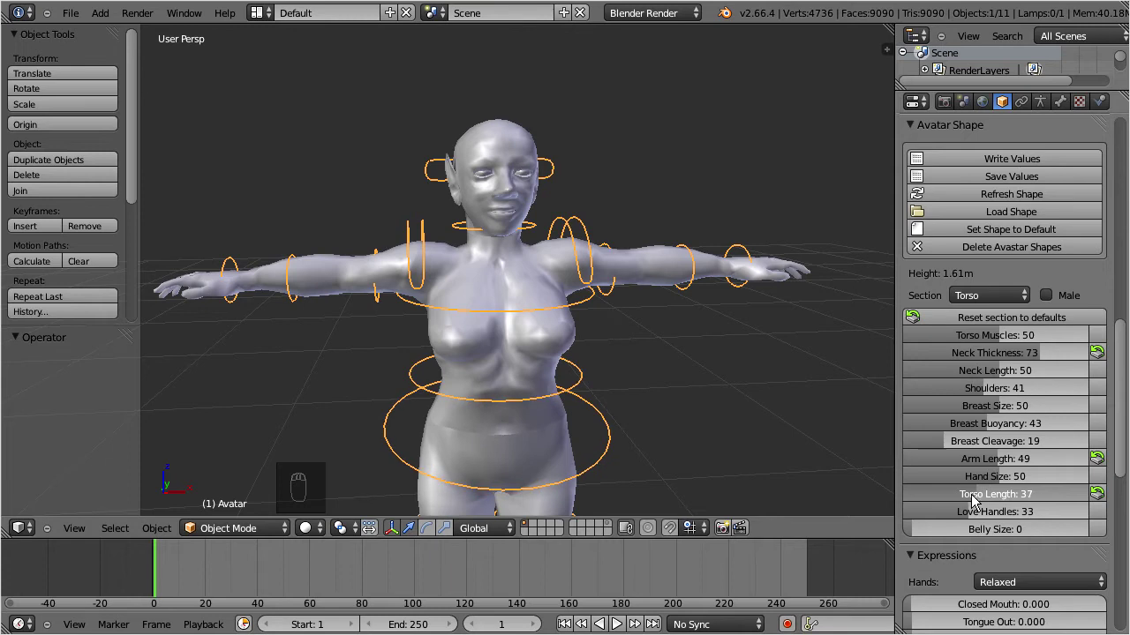
In the Torso section, set Torso Length to 32, Love Handles to 50 and Belly Size to 68.
{"action": "left_click_drag", "start_coordinate": [972, 500], "coordinate": [995, 519]}
{"action": "middle_click_drag", "start_coordinate": [495, 402], "coordinate": [668, 378]}
{"action": "left_click_drag", "start_coordinate": [906, 530], "coordinate": [1029, 536]}
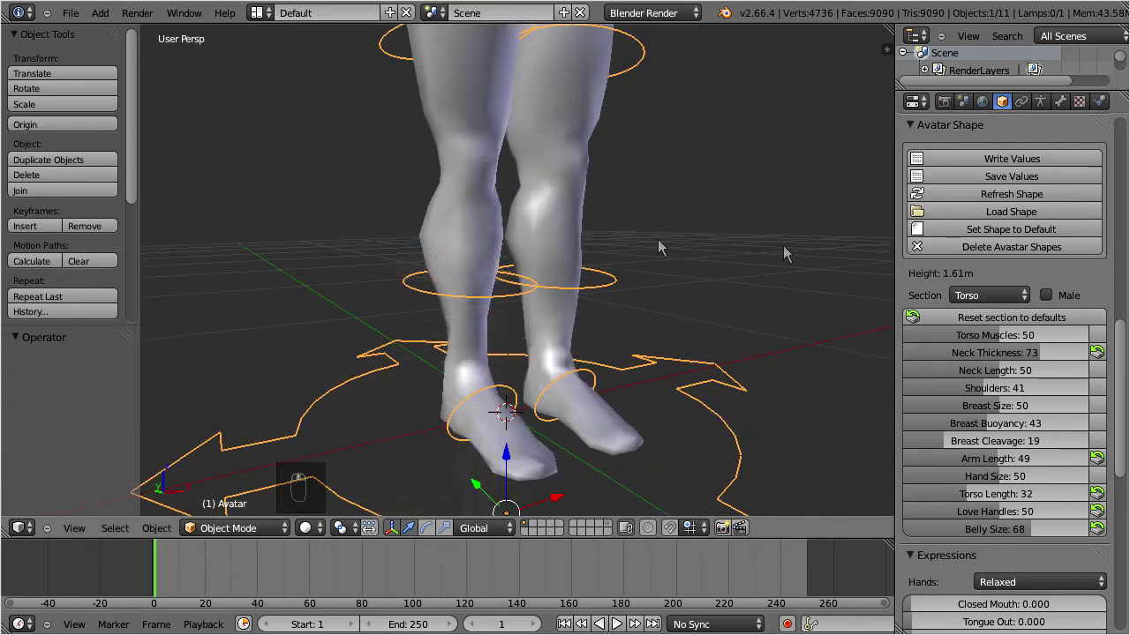
In the Legs section, set Hip Width to 59, Butt Size to 56, Saddle Bags to 73 and Foot Size to 61.
{"action": "left_click", "coordinate": [1006, 295]}
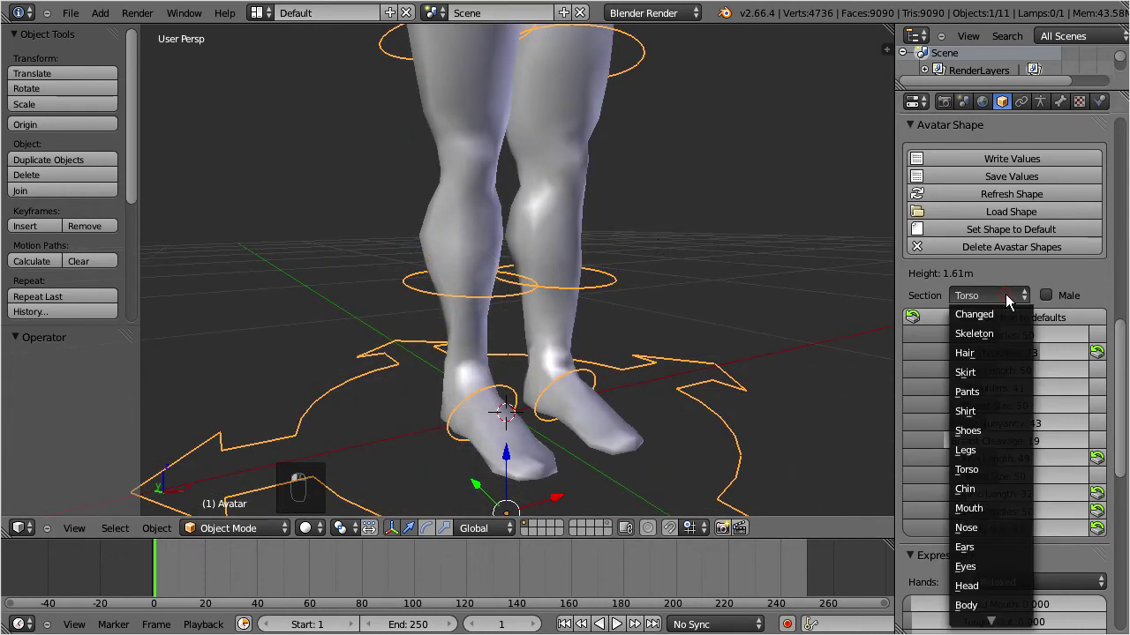
{"action": "left_click", "coordinate": [980, 449]}
{"action": "left_click_drag", "start_coordinate": [953, 461], "coordinate": [1018, 464]}
{"action": "scroll", "coordinate": [497, 159], "scroll_direction": "down", "scroll_amount": 1}
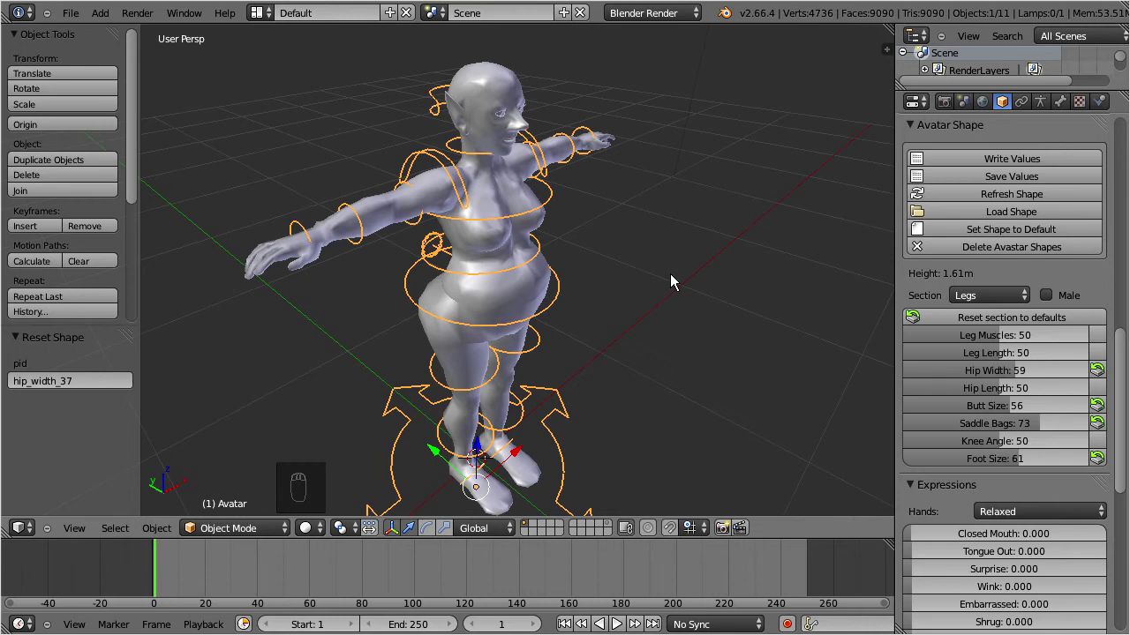
Review the avatar shape sliders listed in the Changed section and those in the Skeleton section.
{"action": "left_click", "coordinate": [1023, 298]}
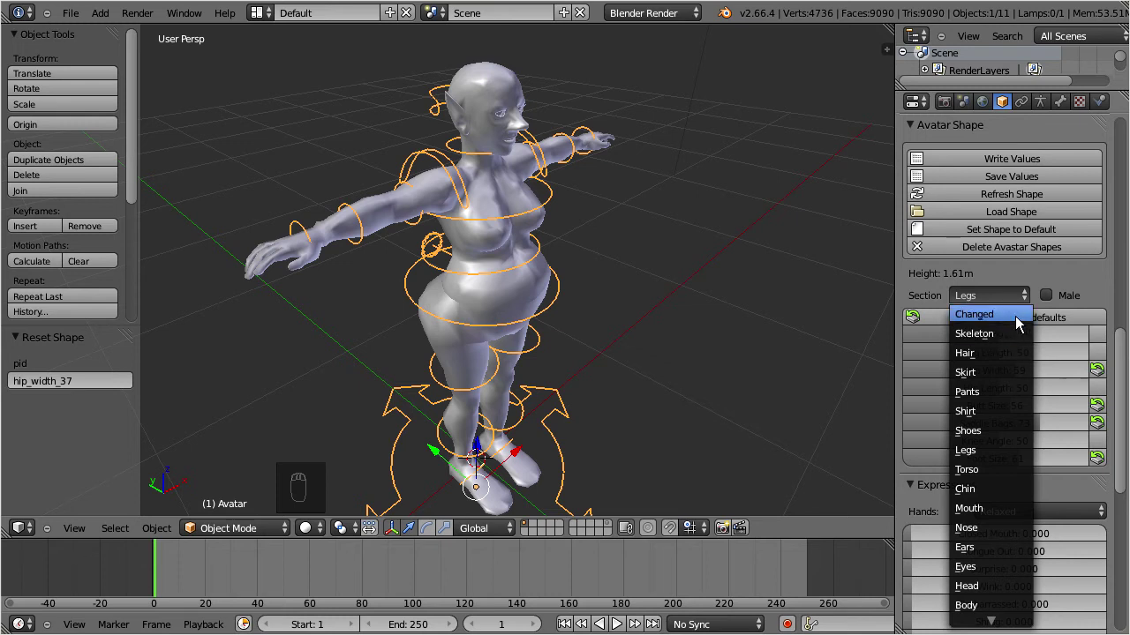
{"action": "left_click", "coordinate": [1018, 315]}
{"action": "left_click_drag", "start_coordinate": [1117, 336], "coordinate": [1125, 379]}
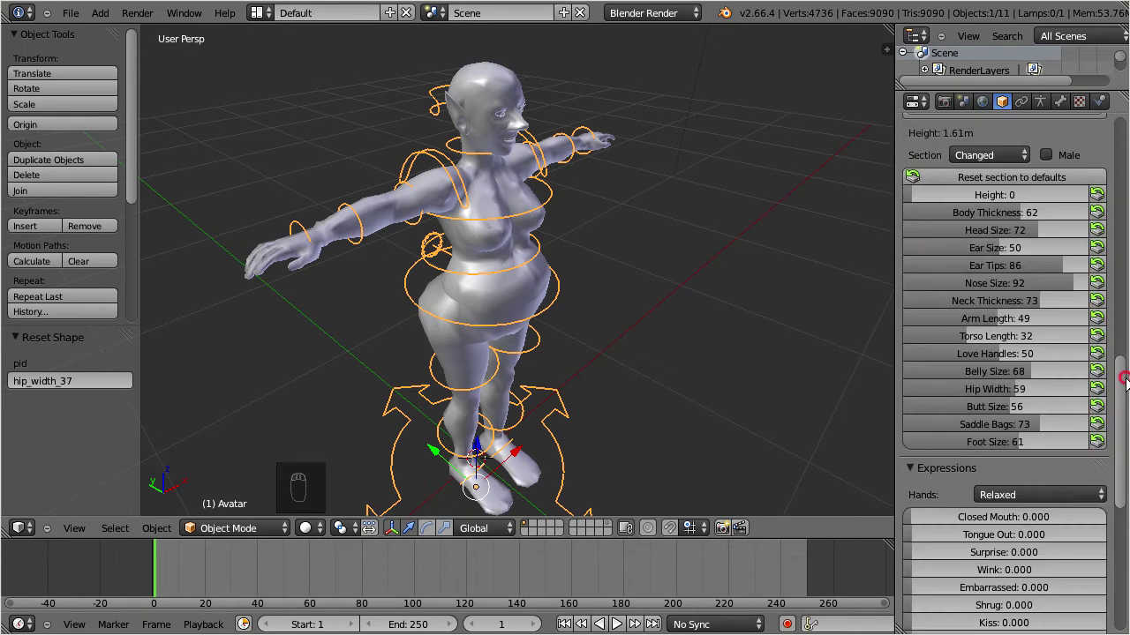
{"action": "left_click", "coordinate": [1024, 152]}
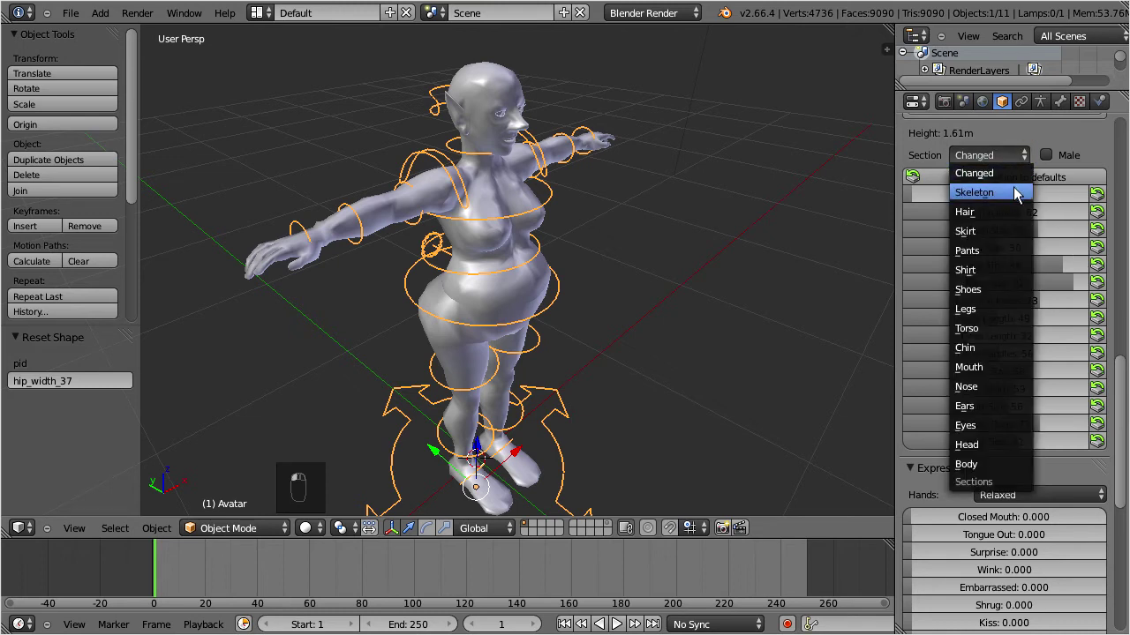
{"action": "left_click", "coordinate": [1017, 194]}
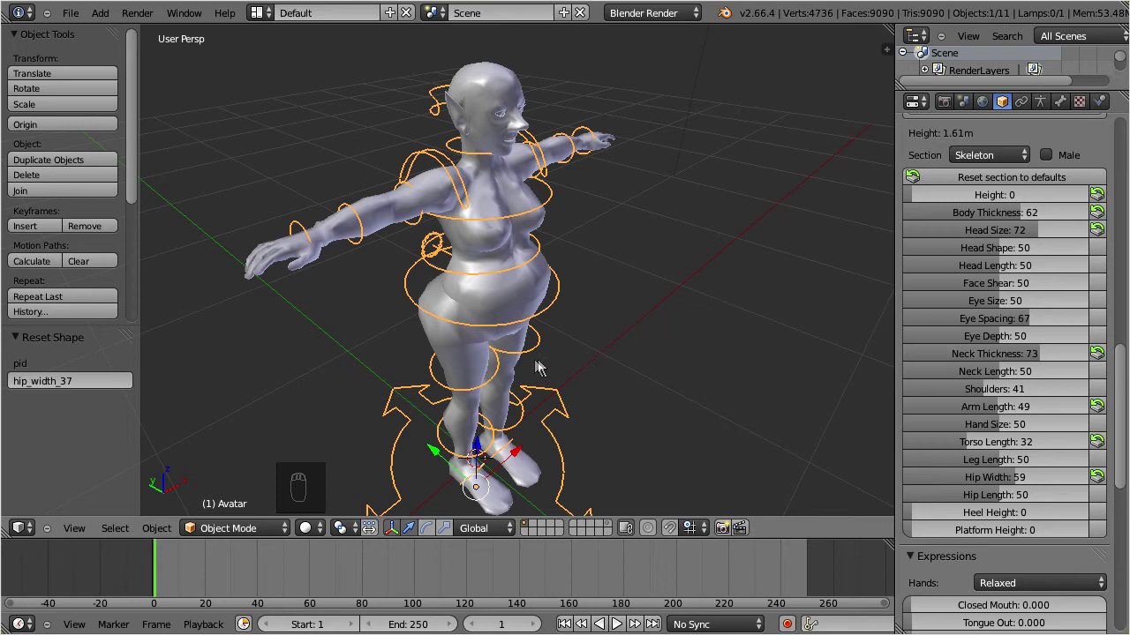
Widen the tool shelf and select the avatar's head, upper body and lower body meshes together.
{"action": "middle_click_drag", "start_coordinate": [411, 355], "coordinate": [424, 291]}
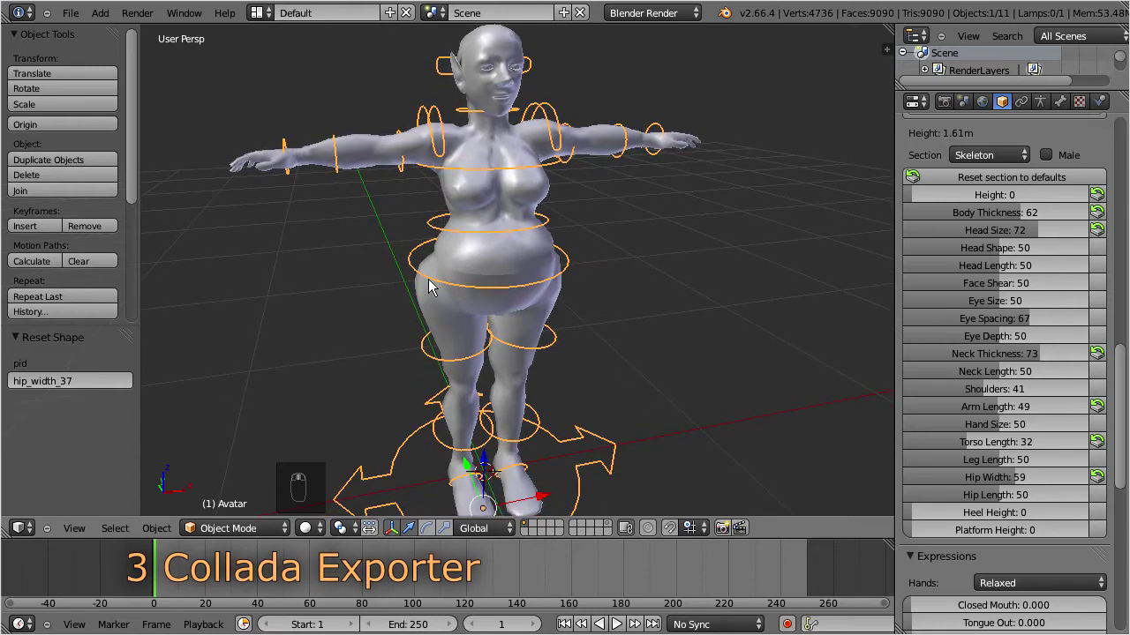
{"action": "left_click_drag", "start_coordinate": [138, 267], "coordinate": [215, 268]}
{"action": "left_click_drag", "start_coordinate": [210, 176], "coordinate": [204, 306]}
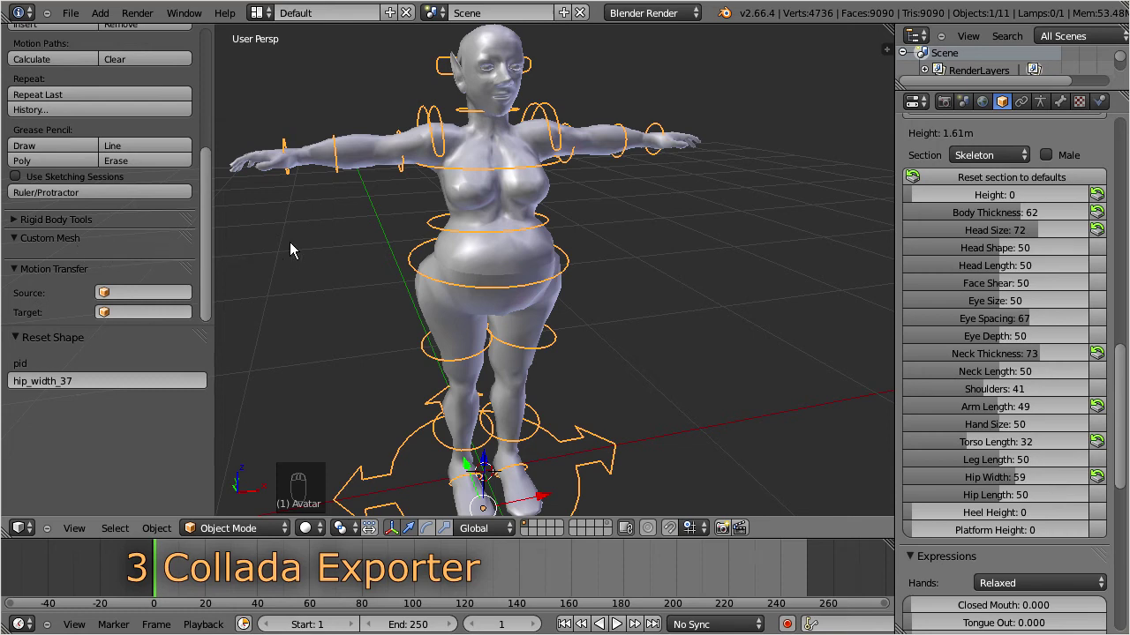
{"action": "right_click", "coordinate": [477, 42]}
{"action": "right_click", "coordinate": [491, 150], "text": "shift"}
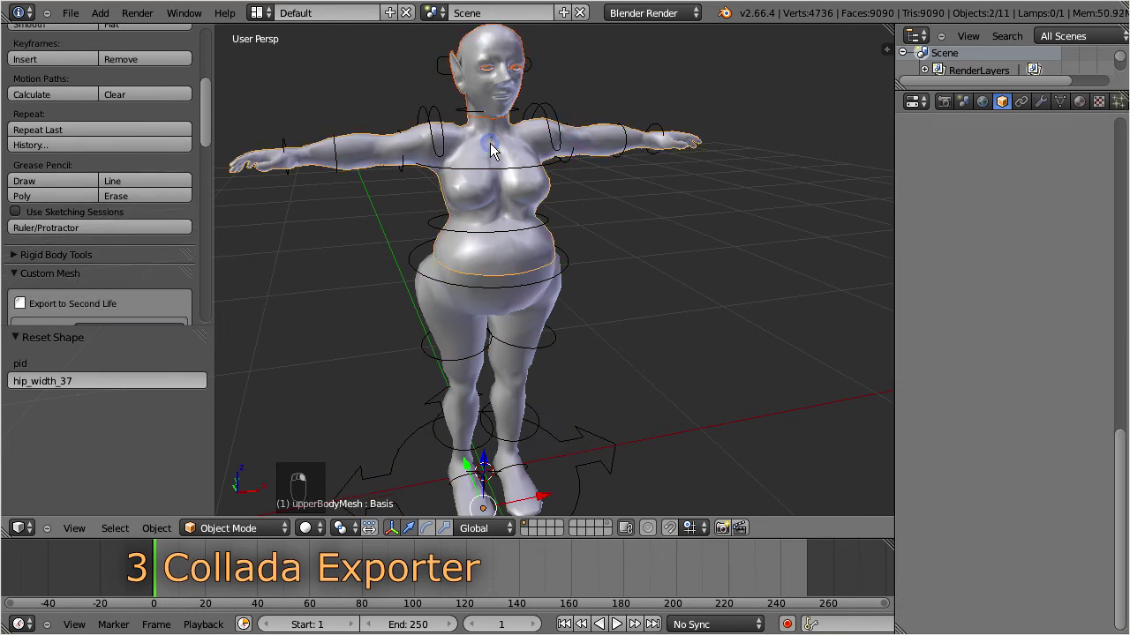
{"action": "right_click", "coordinate": [447, 308], "text": "shift"}
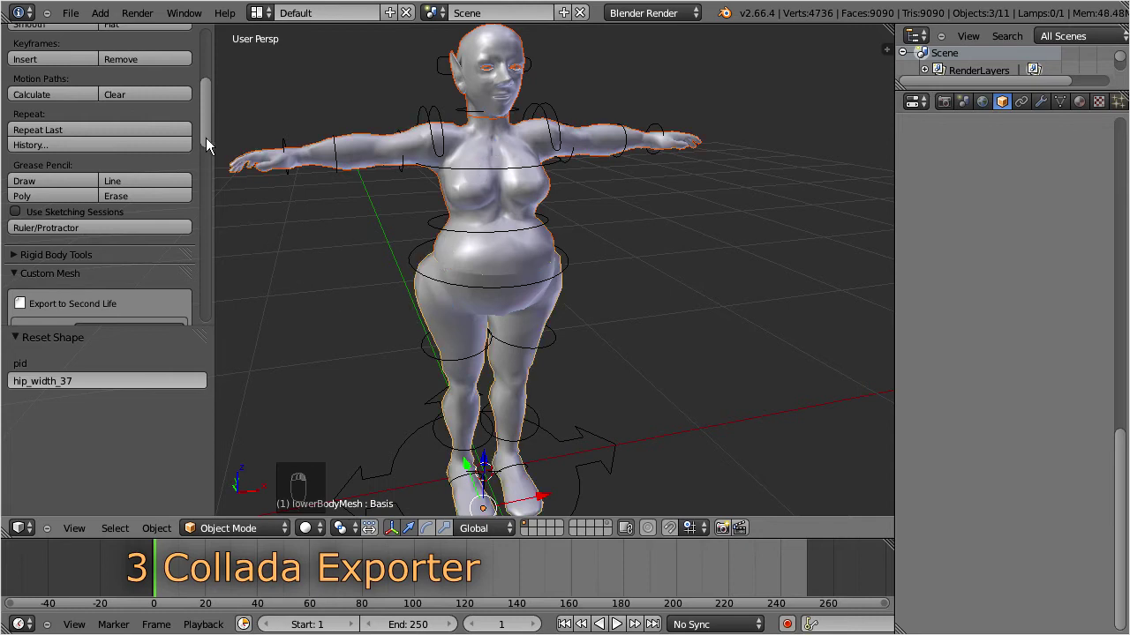
Check the Custom Mesh export settings and start the Collada (Avastar) export for the selected meshes.
{"action": "scroll", "coordinate": [203, 162], "scroll_direction": "down", "scroll_amount": 2}
{"action": "scroll", "coordinate": [202, 181], "scroll_direction": "down", "scroll_amount": 8}
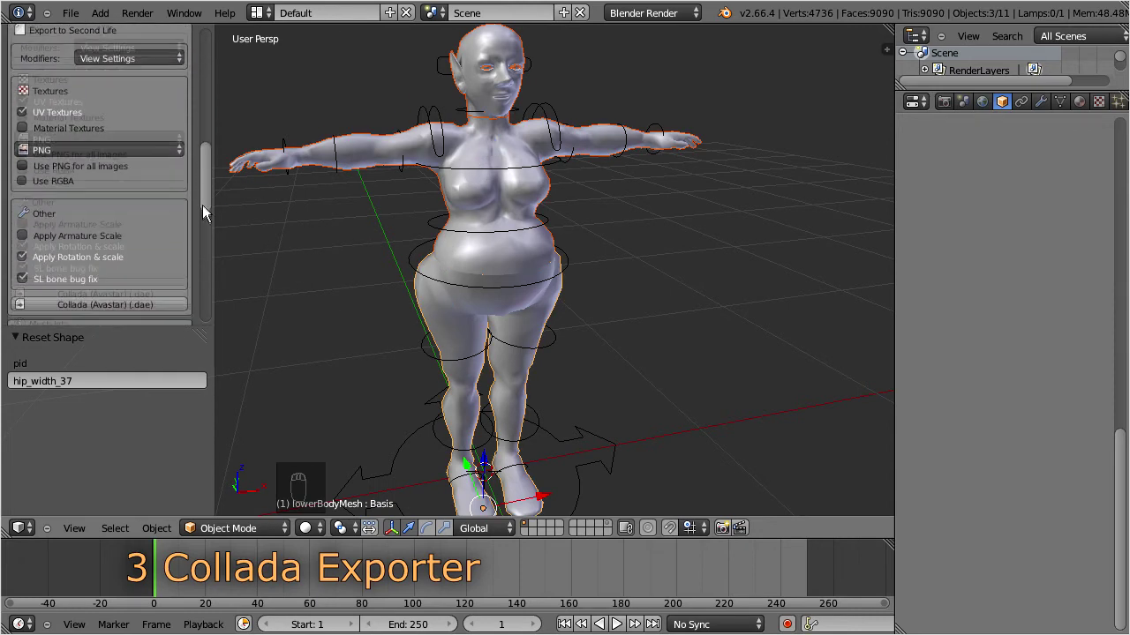
{"action": "scroll", "coordinate": [200, 247], "scroll_direction": "down", "scroll_amount": 6}
{"action": "left_click_drag", "start_coordinate": [200, 280], "coordinate": [205, 202]}
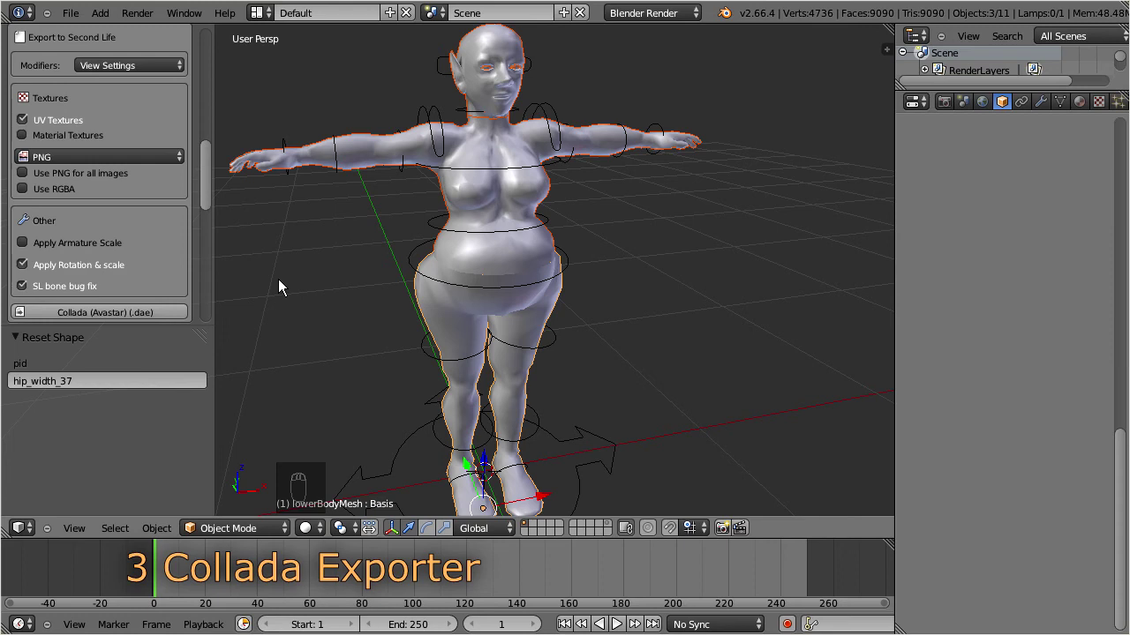
{"action": "left_click", "coordinate": [42, 313]}
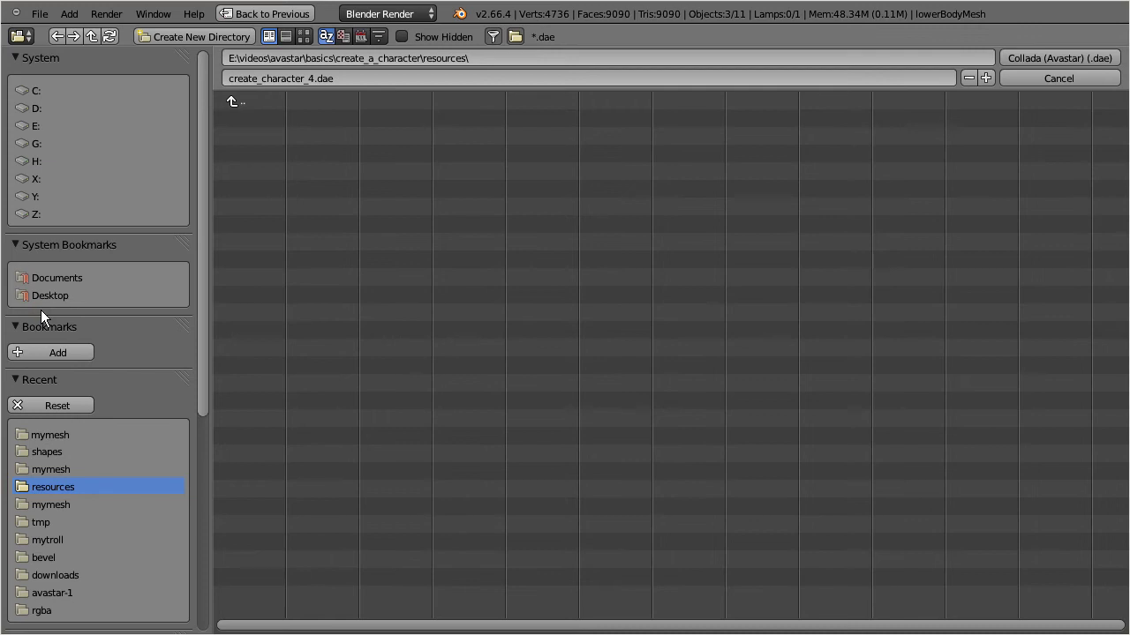
Create a mymesh directory inside the models folder of the personal user directory on drive E: as the export destination.
{"action": "left_click", "coordinate": [38, 124]}
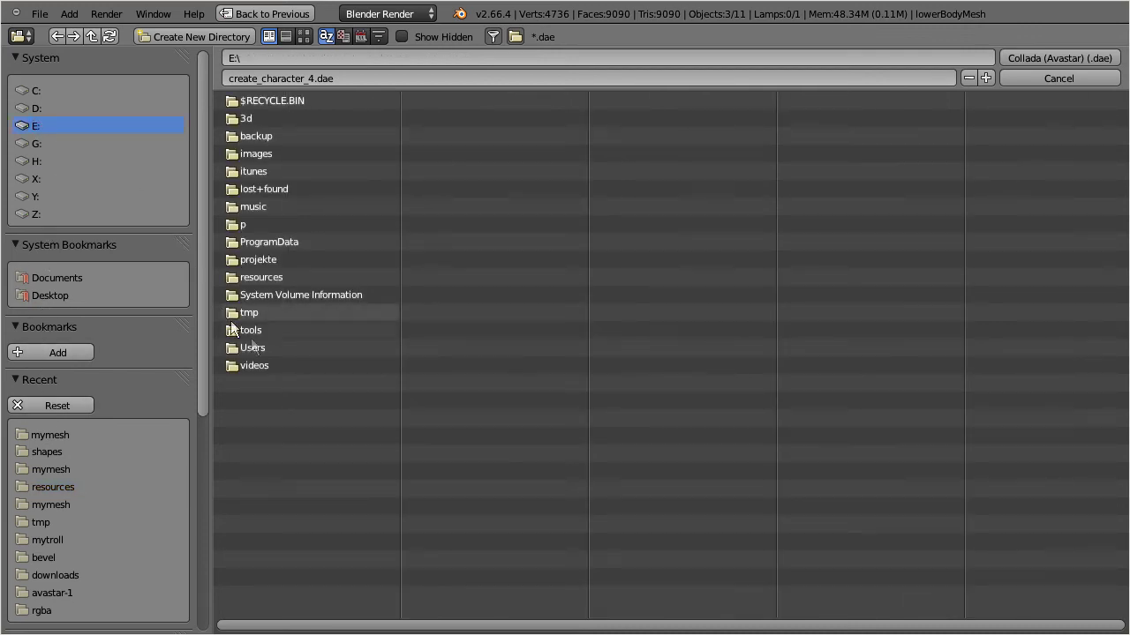
{"action": "left_click", "coordinate": [266, 349]}
{"action": "left_click", "coordinate": [248, 119]}
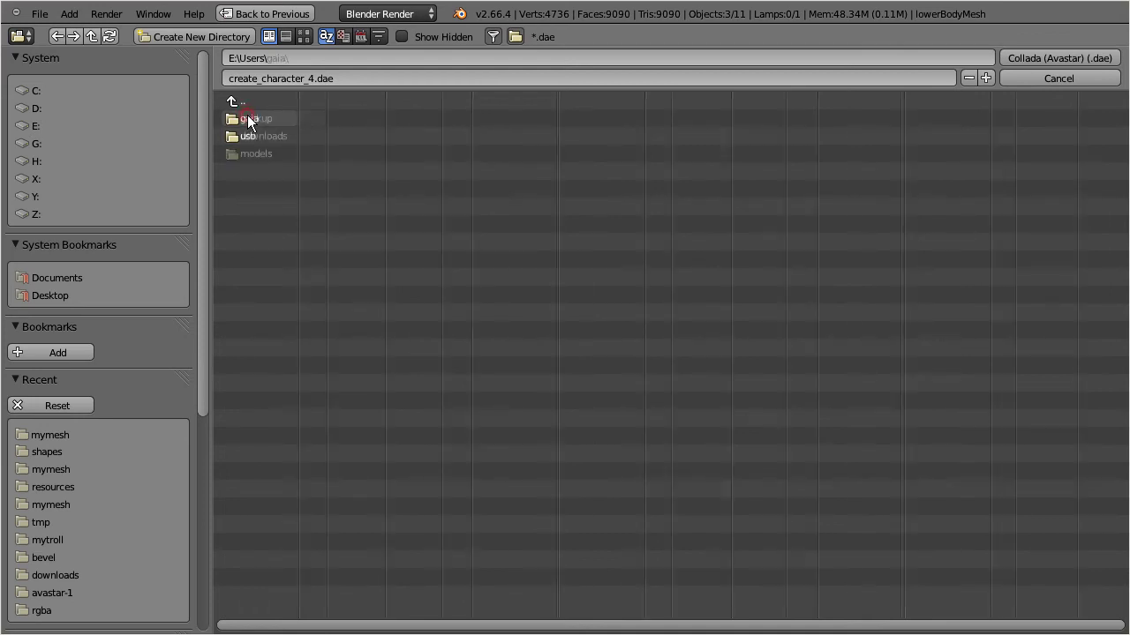
{"action": "left_click", "coordinate": [255, 154]}
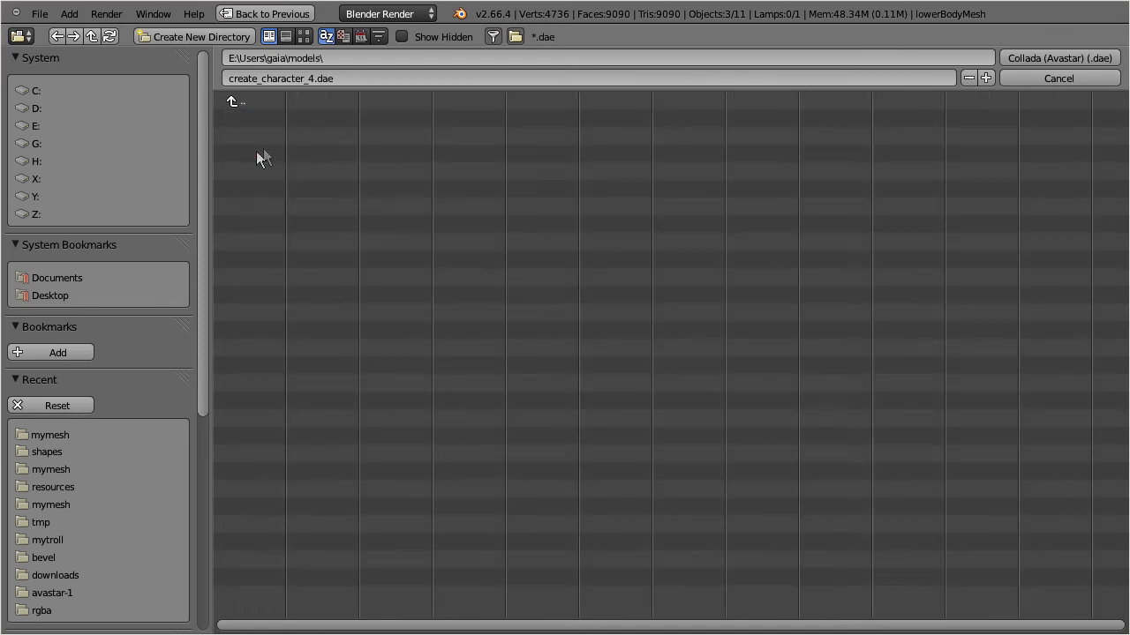
{"action": "left_click", "coordinate": [361, 57]}
{"action": "type", "text": "mymes"}
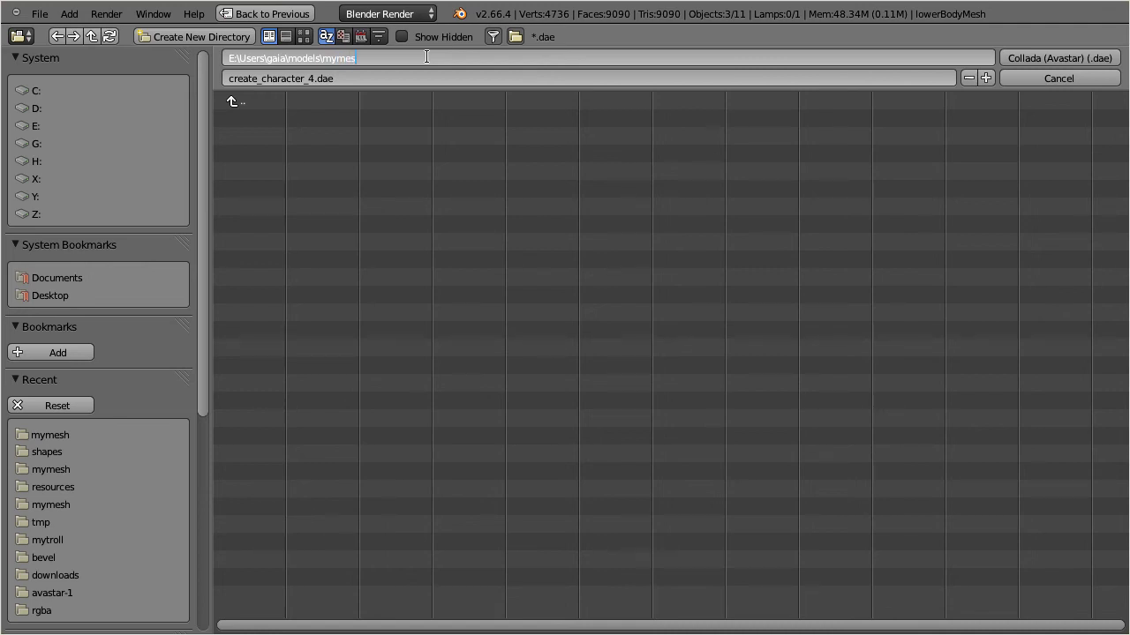
{"action": "type", "text": "h"}
{"action": "left_click", "coordinate": [421, 58]}
{"action": "key", "text": "Return"}
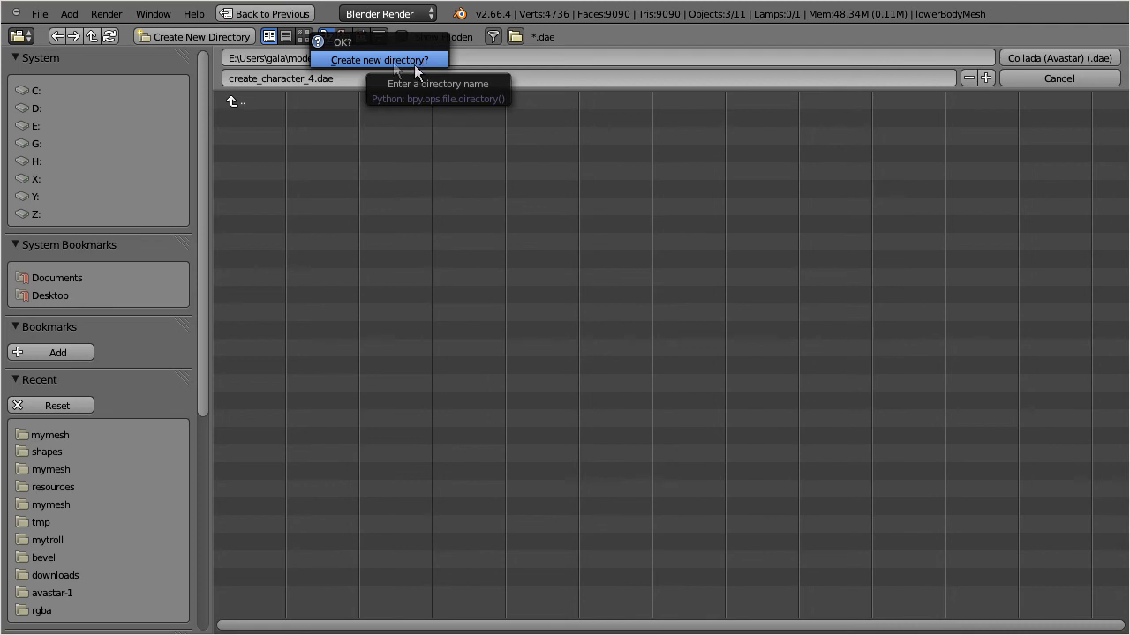
{"action": "left_click", "coordinate": [320, 58]}
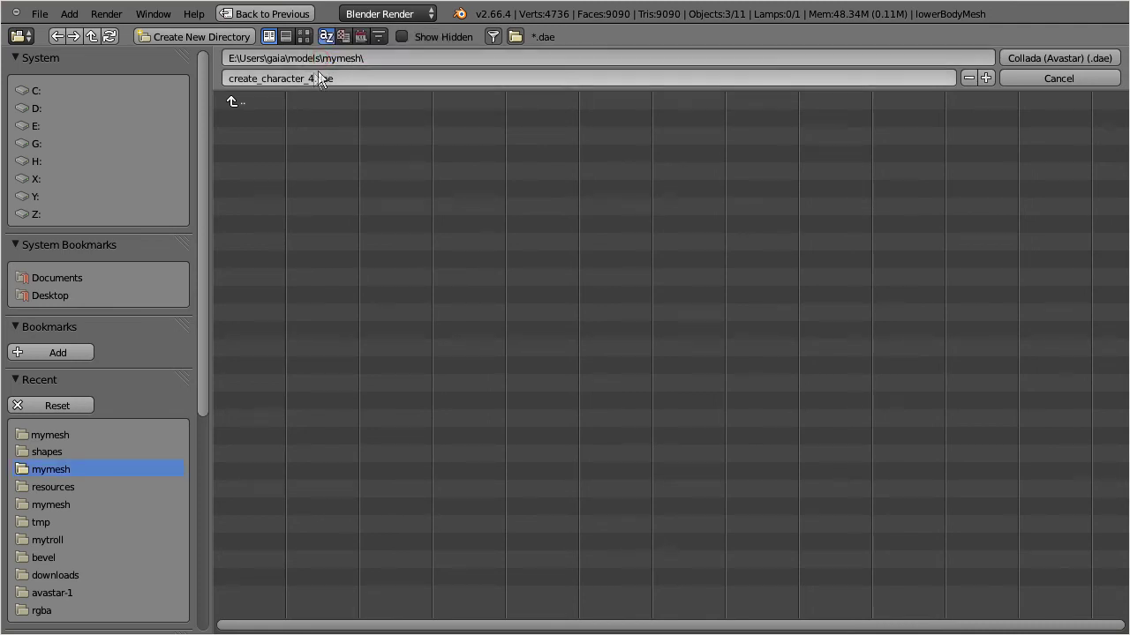
Name the Collada file mymesh.dae and export it to the mymesh folder.
{"action": "left_click", "coordinate": [302, 77]}
{"action": "left_click_drag", "start_coordinate": [316, 77], "coordinate": [203, 76]}
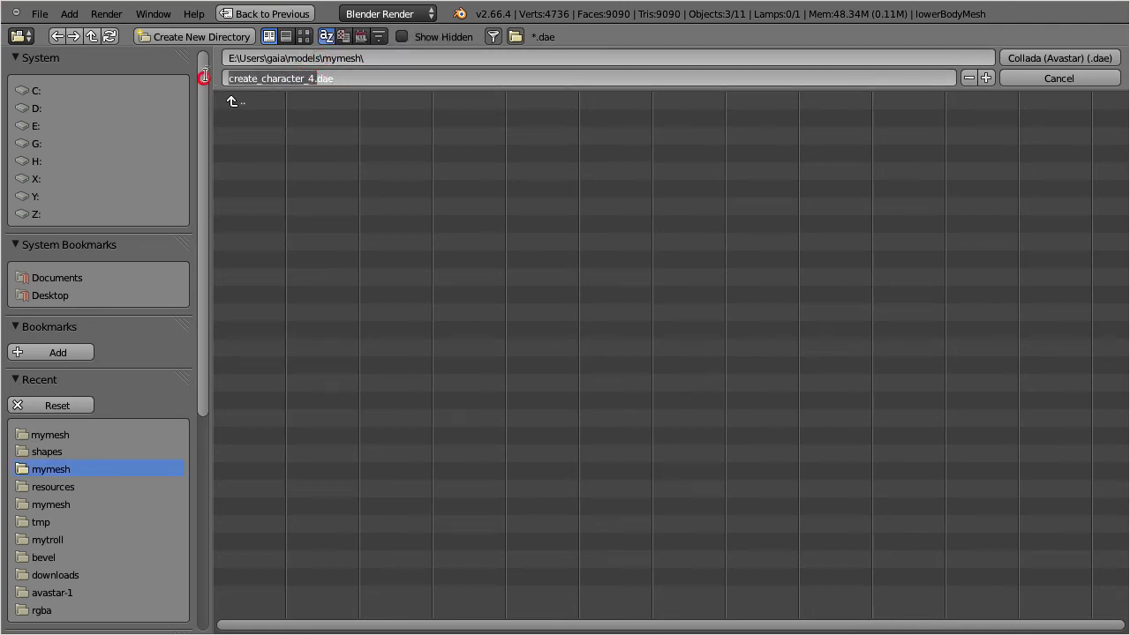
{"action": "type", "text": "mymesh"}
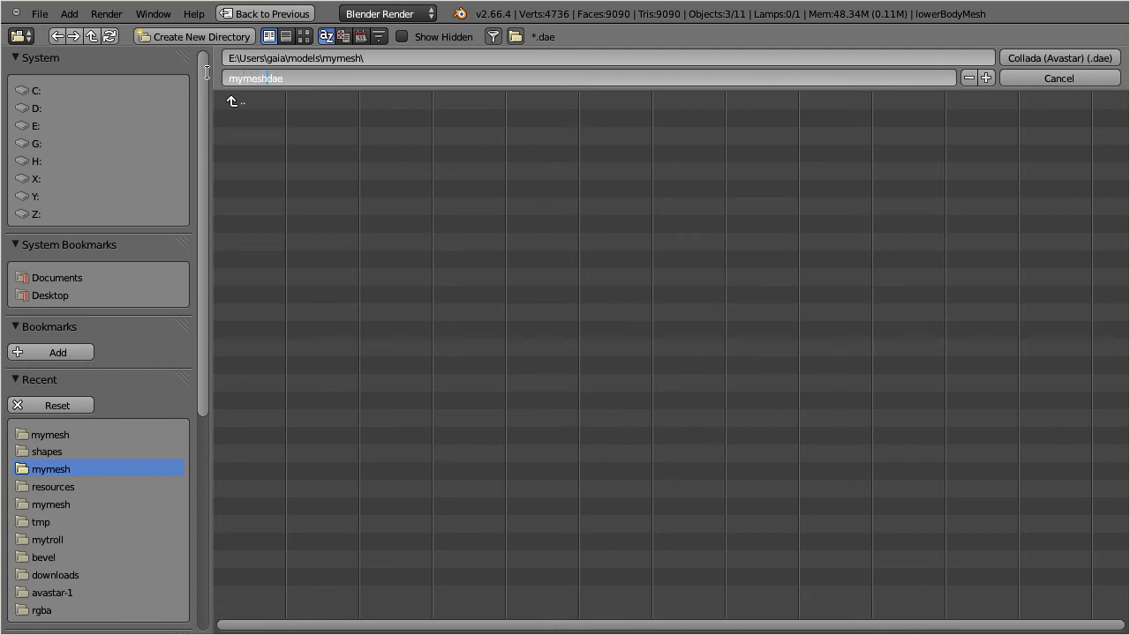
{"action": "left_click", "coordinate": [400, 199]}
{"action": "left_click", "coordinate": [1025, 55]}
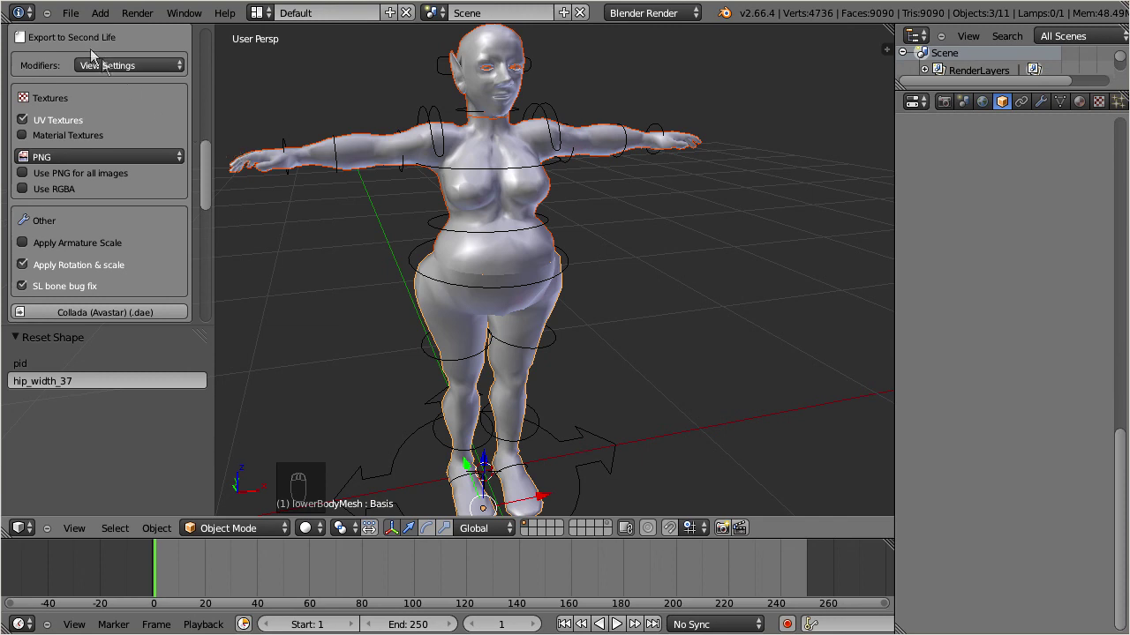
Save the Blender scene as a new file named mymesh.blend in the models\mymesh folder.
{"action": "left_click", "coordinate": [66, 14]}
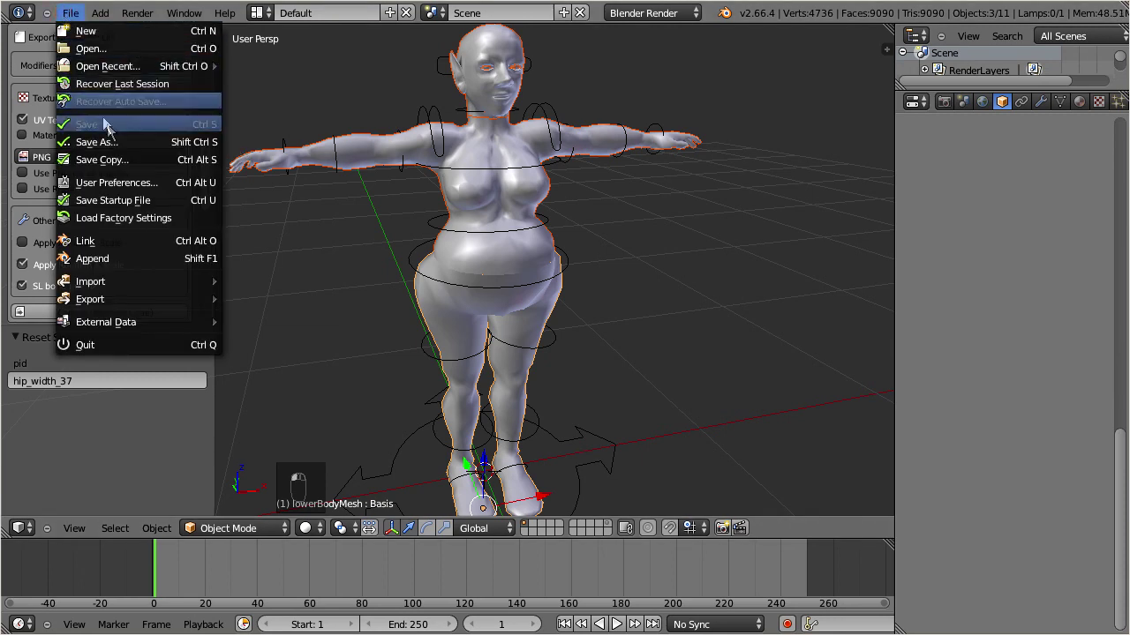
{"action": "left_click", "coordinate": [120, 141]}
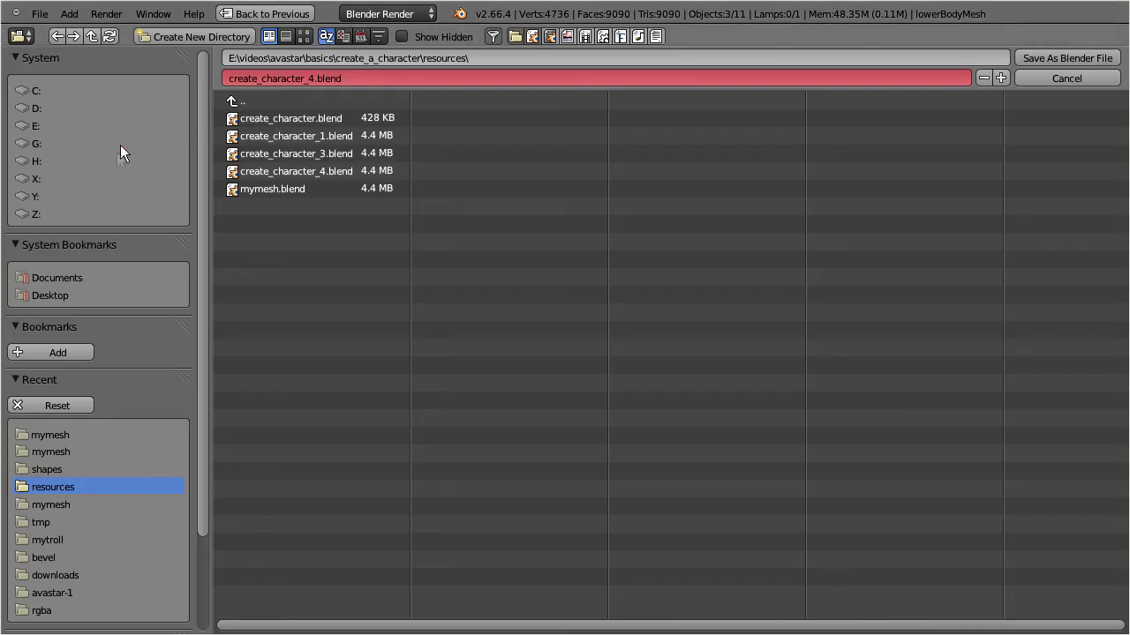
{"action": "left_click", "coordinate": [74, 435]}
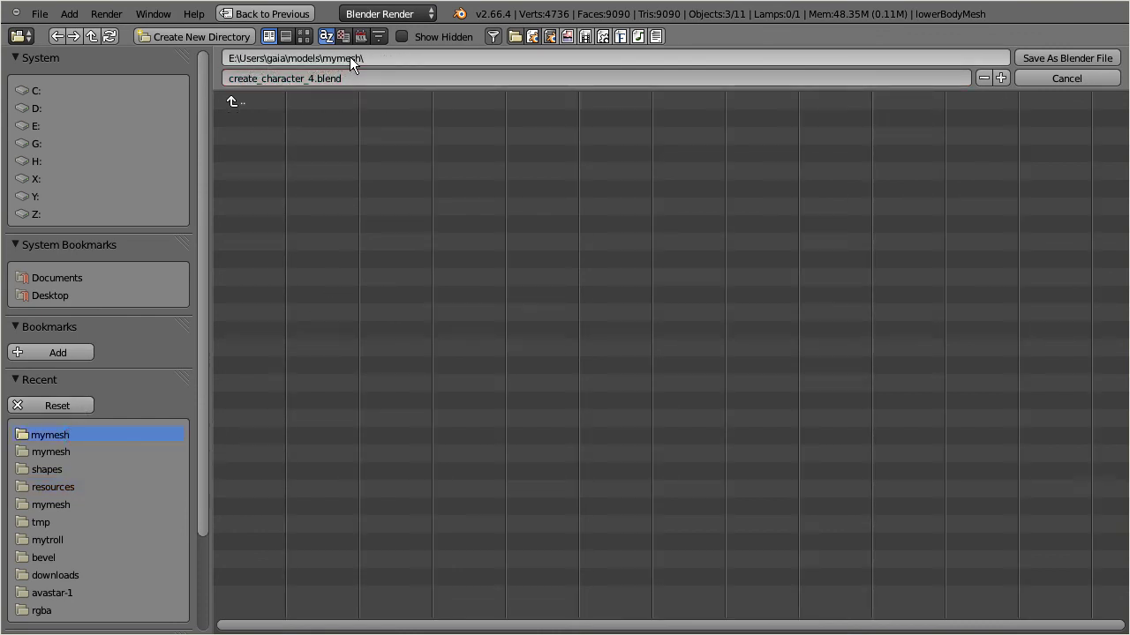
{"action": "left_click", "coordinate": [290, 78]}
{"action": "left_click_drag", "start_coordinate": [314, 77], "coordinate": [215, 77]}
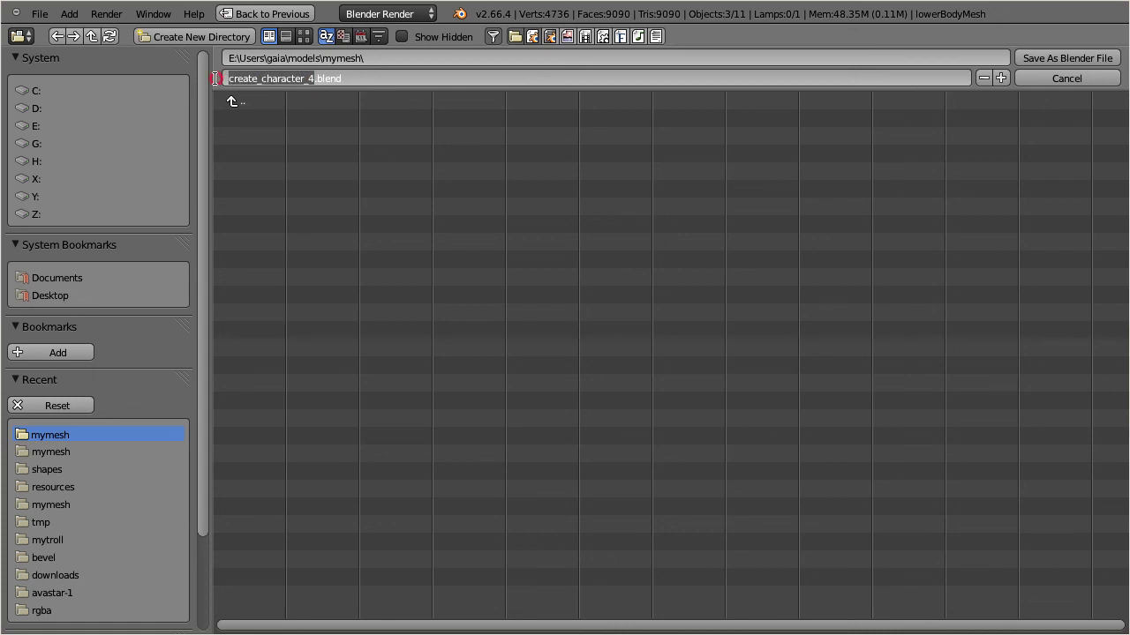
{"action": "type", "text": "mym"}
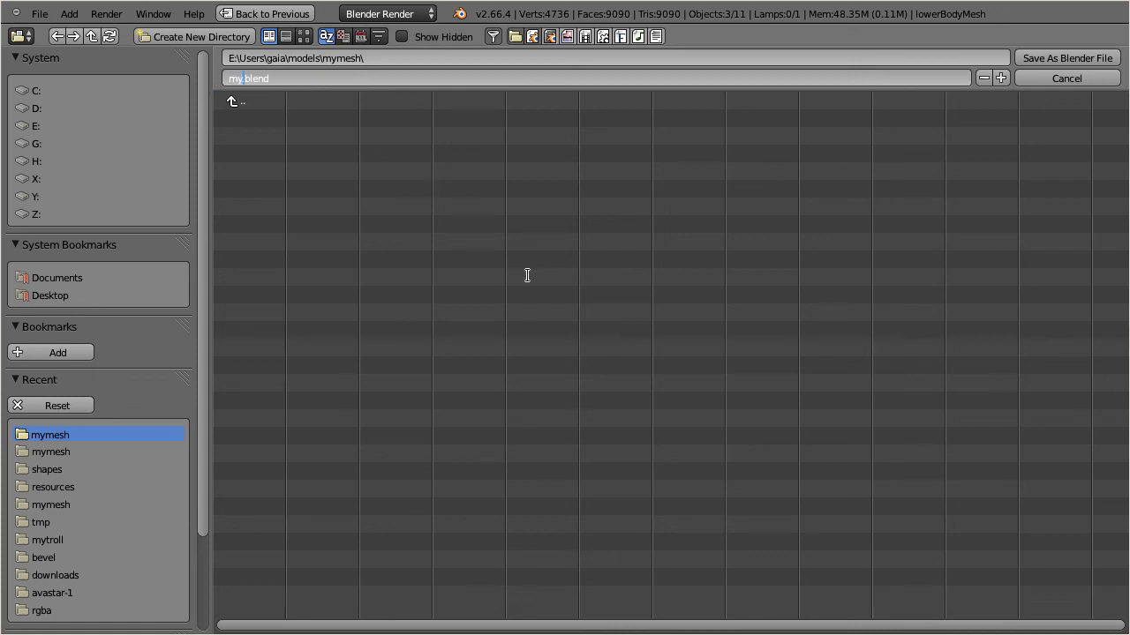
{"action": "type", "text": "esh"}
{"action": "left_click", "coordinate": [1047, 57]}
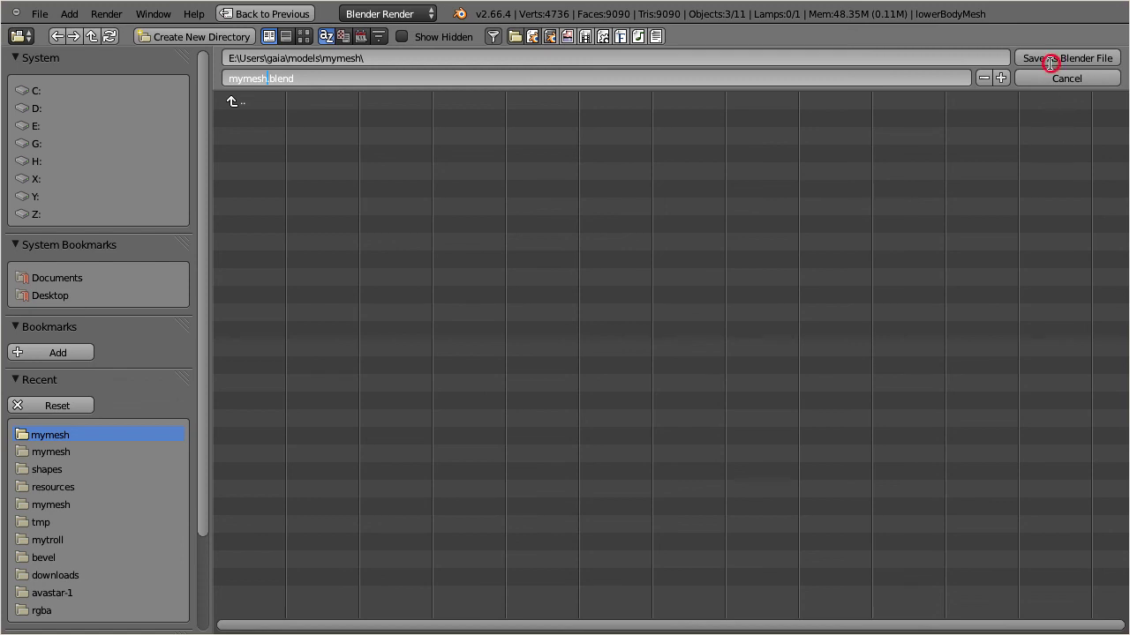
{"action": "left_click", "coordinate": [1111, 58]}
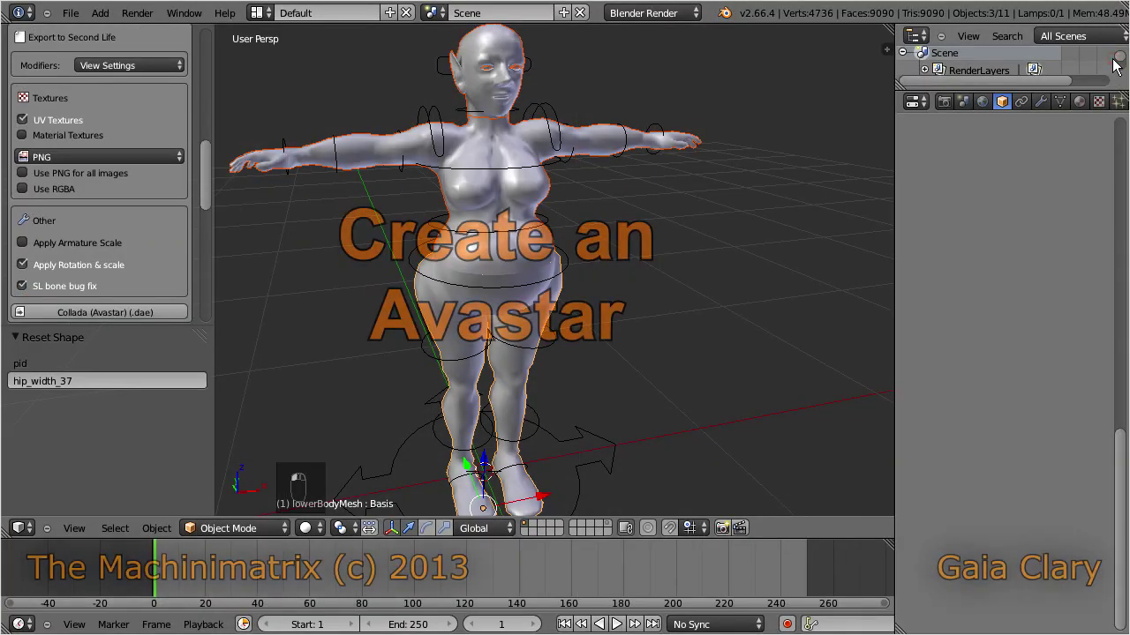